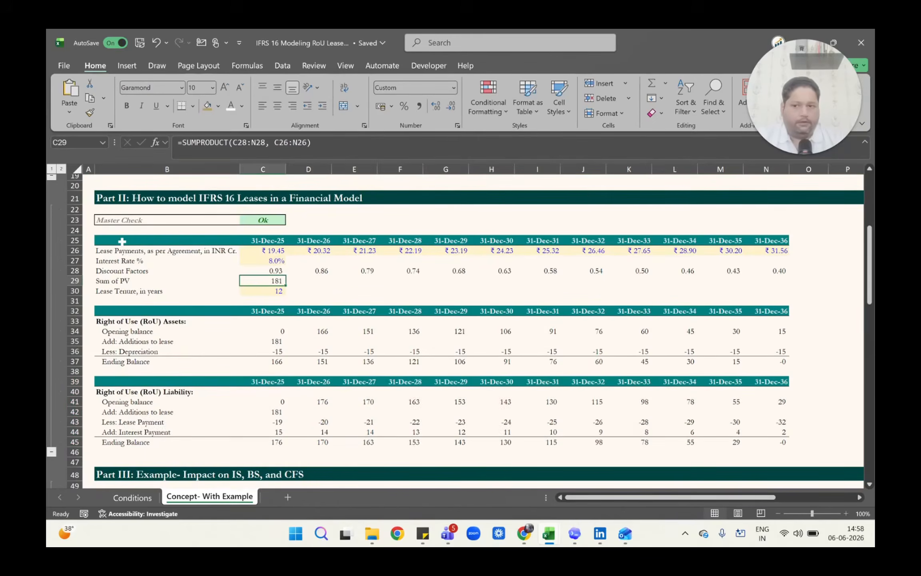
key("Down")
key("Down")
key("Down")
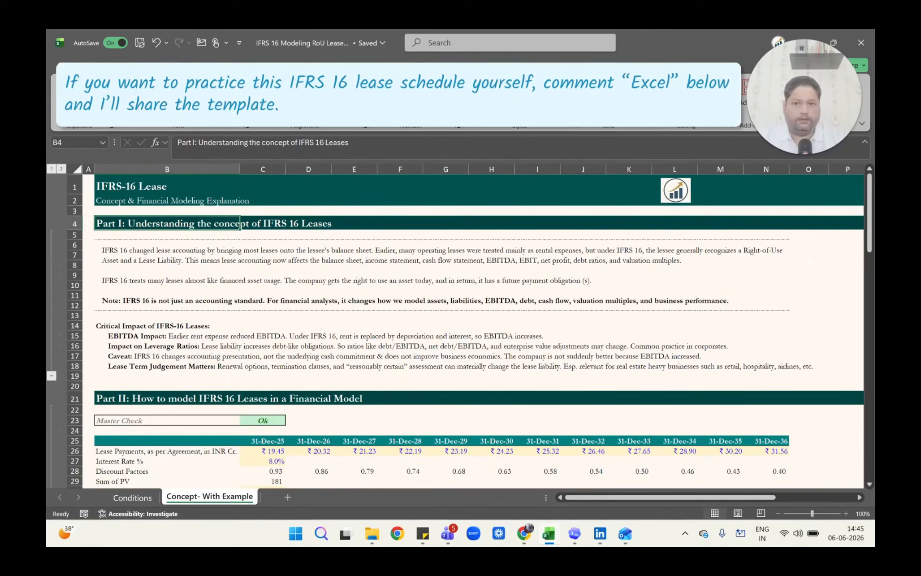
Select rows 4 to 18 to highlight the Part I section on the concept of IFRS 16 leases.
left_click_drag(74, 223, 74, 382)
key("shift+Up")
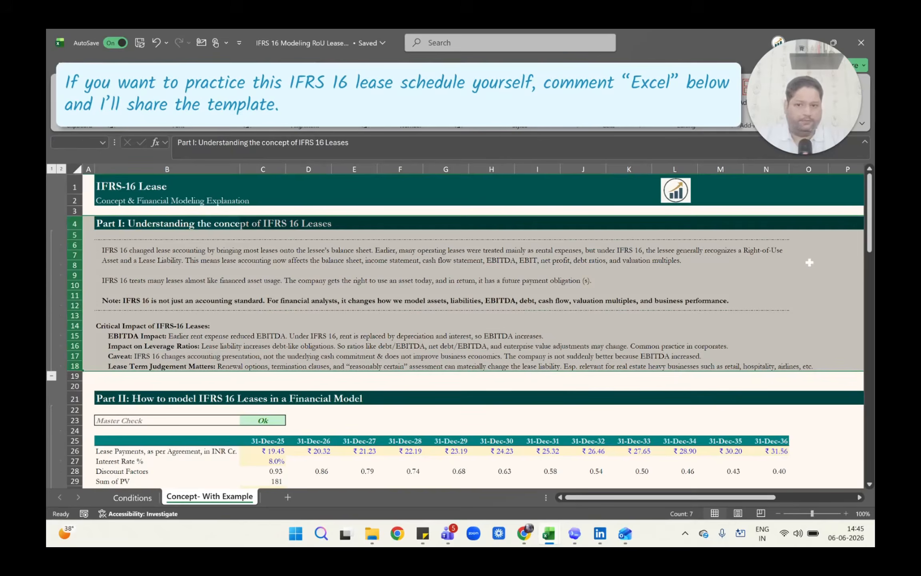
Select rows 21 to 46 to highlight the whole Part II section on modelling IFRS 16 leases.
key("Down")
key("Down")
key("Down")
key("Down")
key("Down")
key("Down")
key("Down")
key("Down")
key("Down")
key("Down")
key("Down")
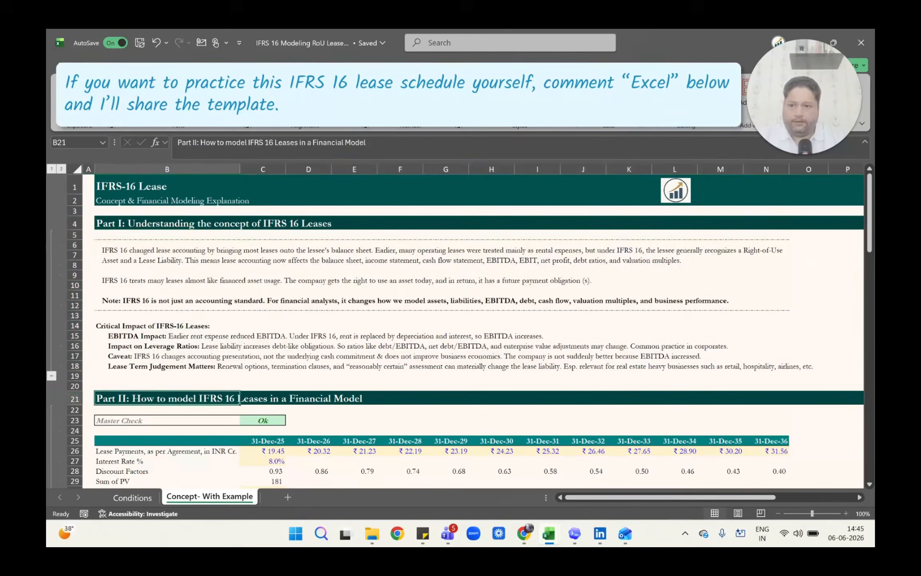
key("shift+space")
key("shift+Down")
key("shift+Down")
key("shift+Down")
key("shift+Down")
key("shift+Down")
key("shift+Down")
key("shift+Down")
key("shift+Down")
key("shift+Down")
key("shift+Down")
key("shift+Down")
key("shift+Down")
key("shift+Down")
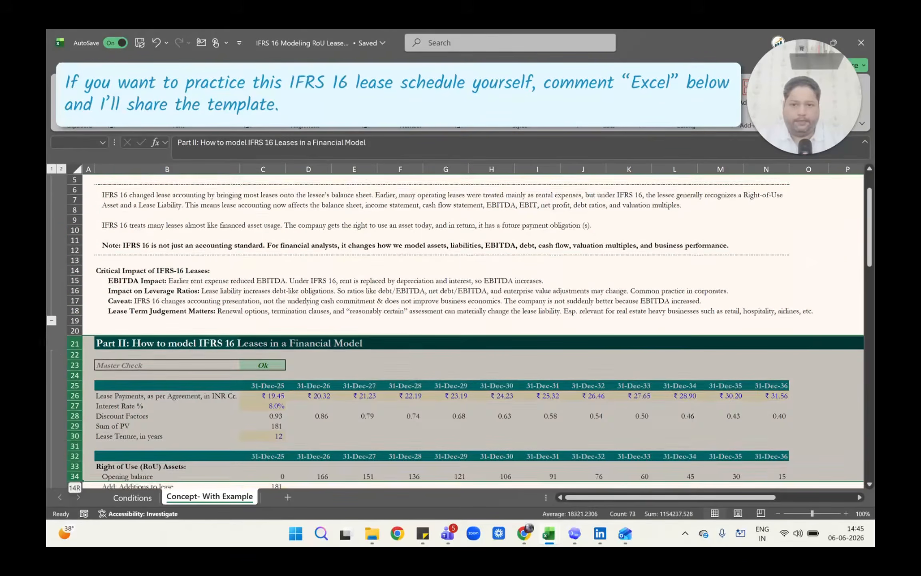
key("shift+Down")
key("shift+Down")
key("shift+Down")
key("shift+Down")
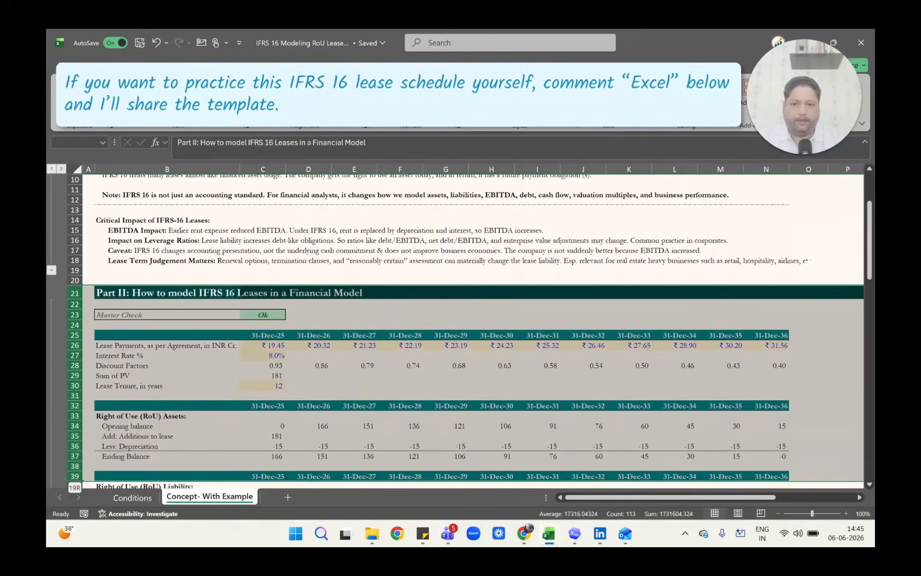
key("shift+Down")
key("shift+Down")
key("shift+Down")
key("shift+Down")
key("shift+Down")
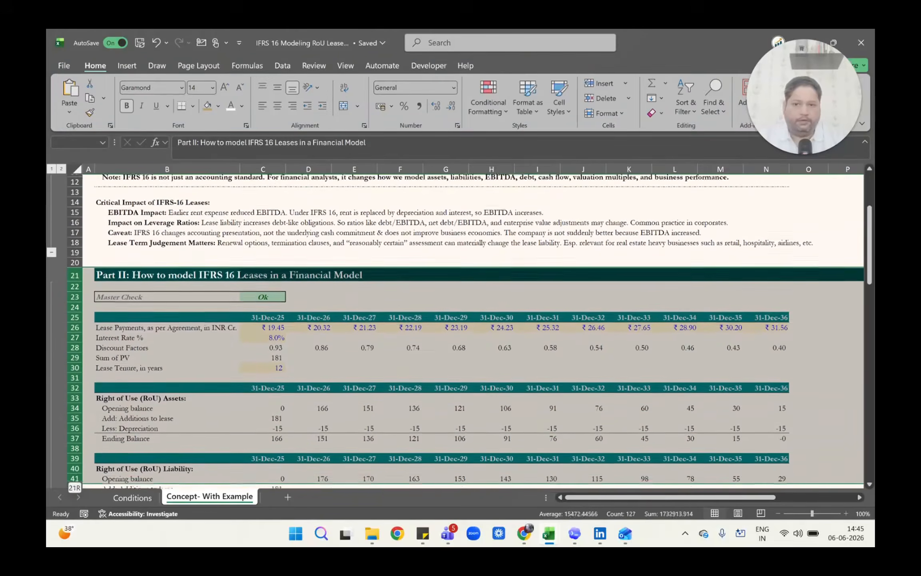
key("shift+Down")
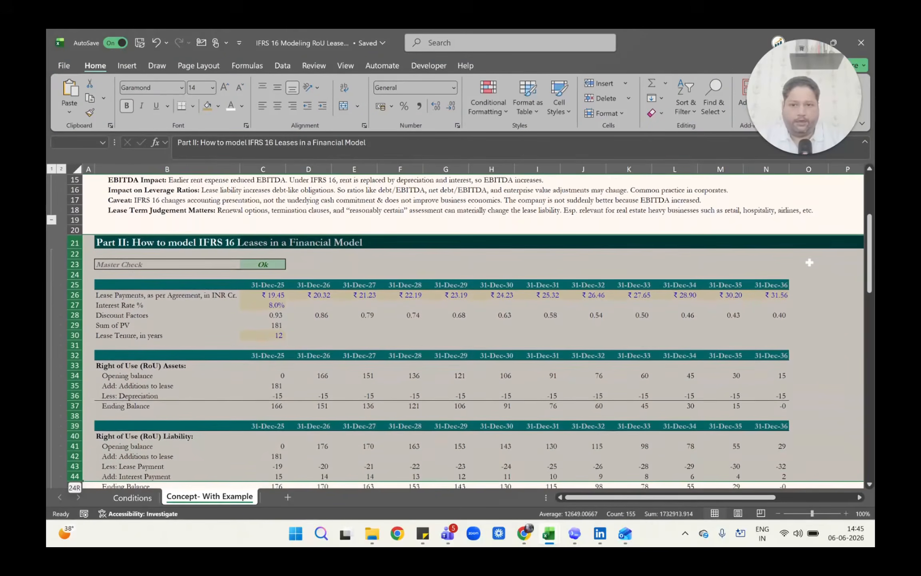
key("shift+Down")
key("shift+Down")
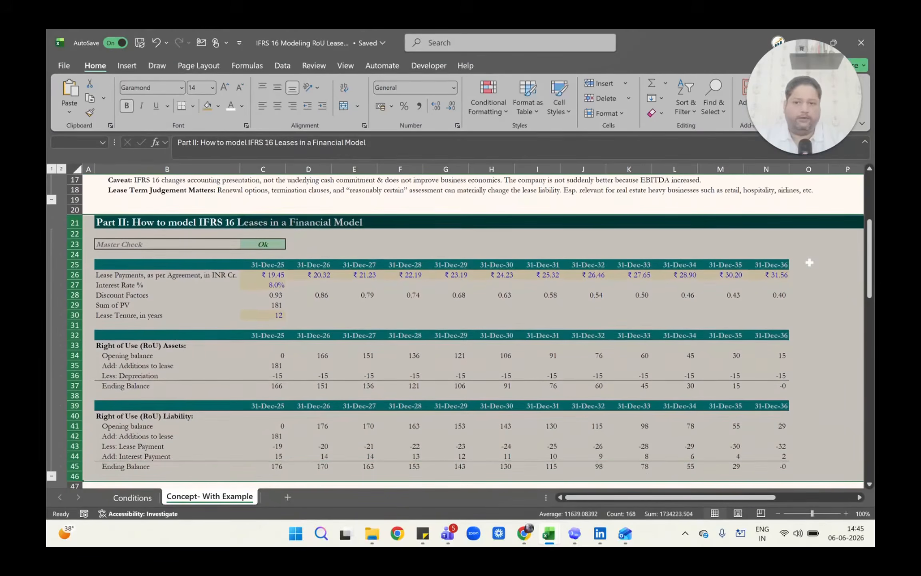
Highlight the Part III section on the IS, BS and CFS impact by selecting its rows from row 48 down.
key("ctrl+Down")
key("ctrl+Down")
key("ctrl+Down")
key("ctrl+Down")
key("ctrl+Down")
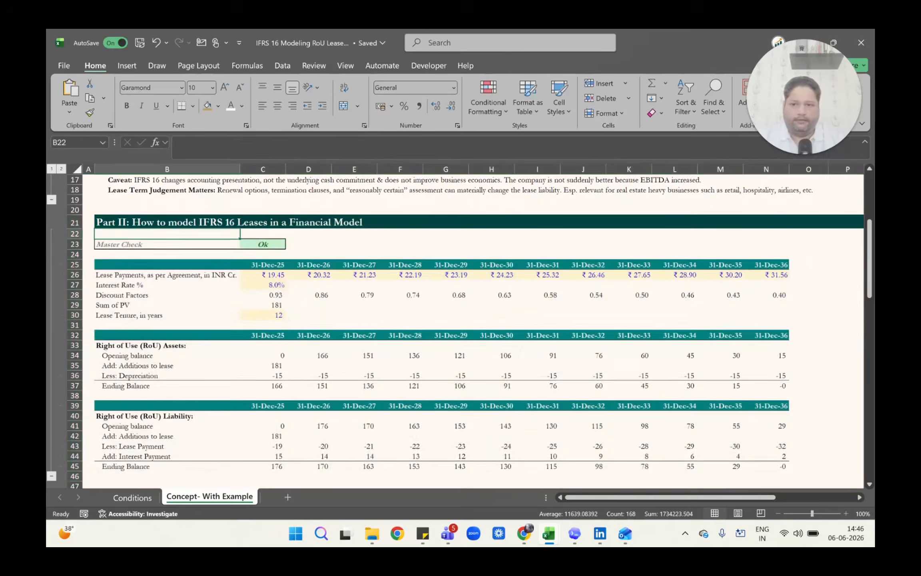
key("ctrl+Up")
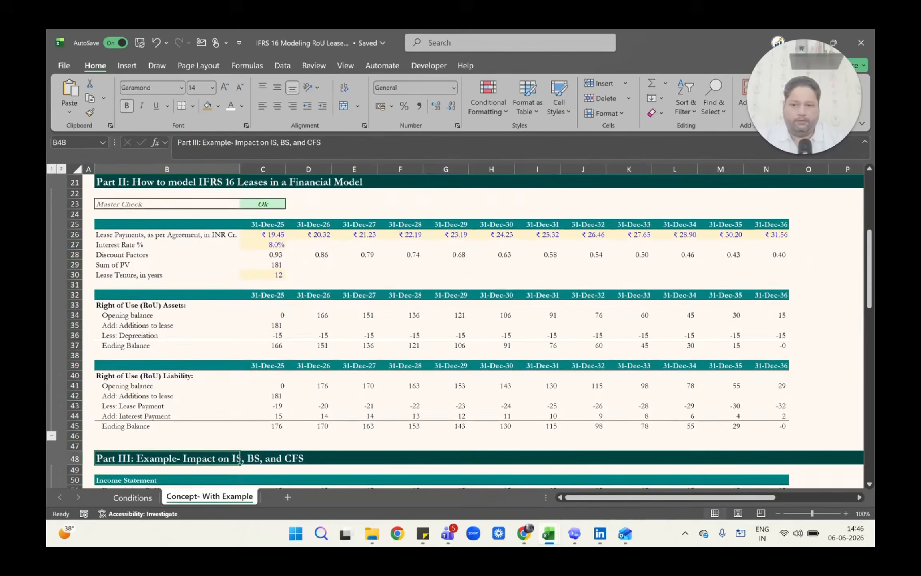
key("shift+space")
key("shift+Down")
key("shift+Down")
key("shift+Down")
key("shift+Down")
key("shift+Down")
key("shift+Down")
key("shift+Down")
key("shift+Down")
key("shift+Down")
key("shift+Down")
key("shift+Down")
key("shift+Down")
key("shift+Down")
key("shift+Down")
key("shift+Down")
key("shift+Down")
key("shift+Down")
key("shift+Down")
key("shift+Down")
key("shift+Down")
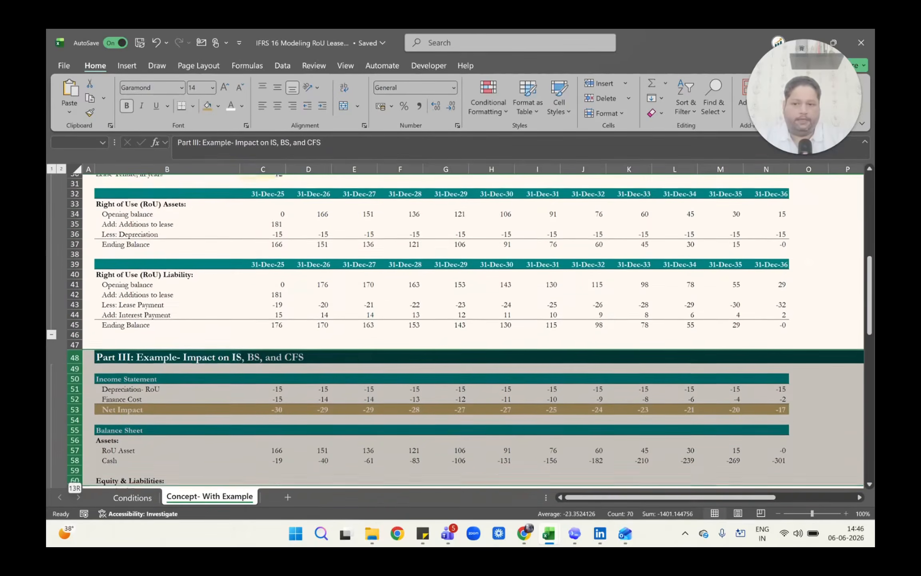
key("shift+Down")
key("shift+Down")
key("shift+Down")
key("shift+Down")
key("shift+Down")
key("shift+Down")
key("shift+Down")
key("shift+Down")
key("shift+Down")
key("shift+Down")
key("shift+Down")
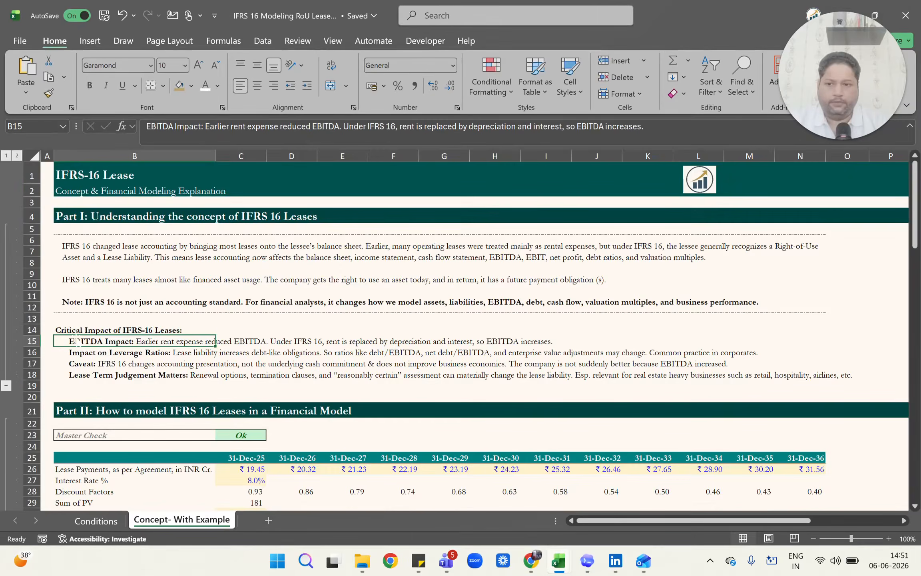
Select rows 14 to 18 to highlight the Critical Impact of IFRS-16 Leases block.
key("Up")
key("shift+space")
key("shift+Down")
key("shift+Down")
key("shift+Down")
key("shift+Down")
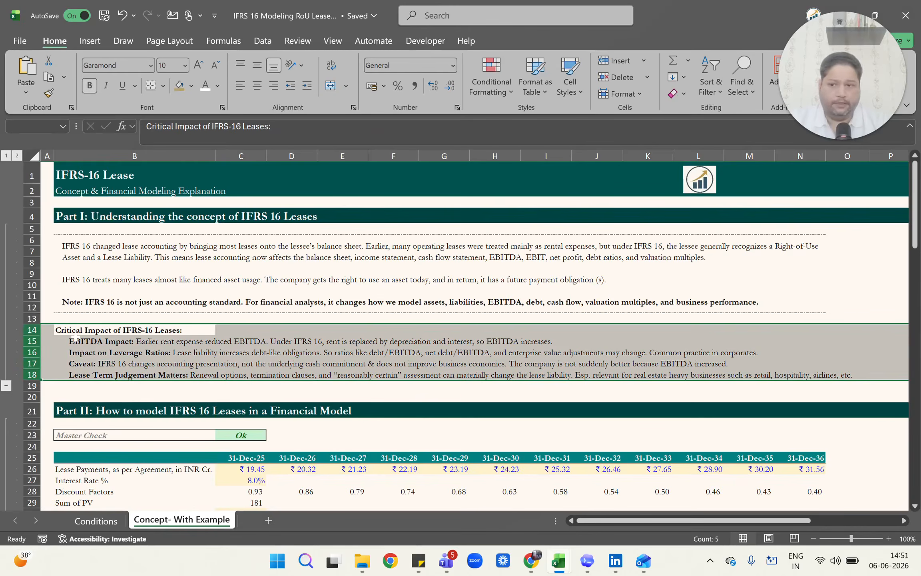
Highlight the four critical impact points one row at a time, from EBITDA Impact in row 15 to Lease Term Judgement Matters in row 18.
left_click(76, 338)
key("shift+space")
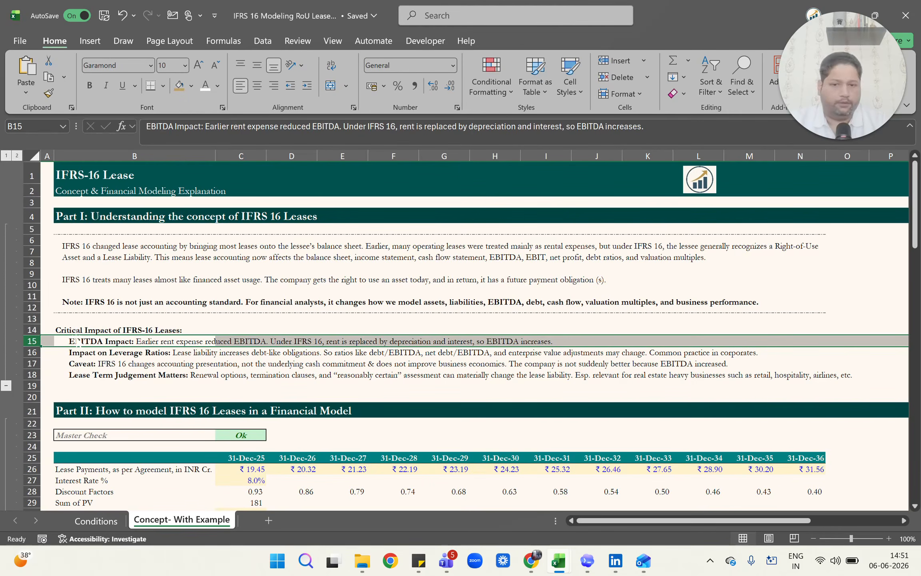
key("Down")
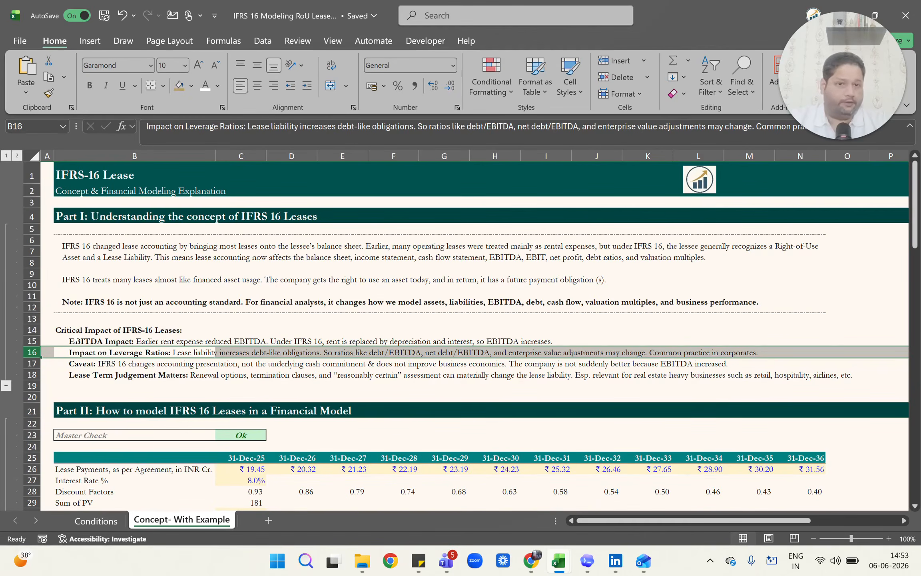
key("Down")
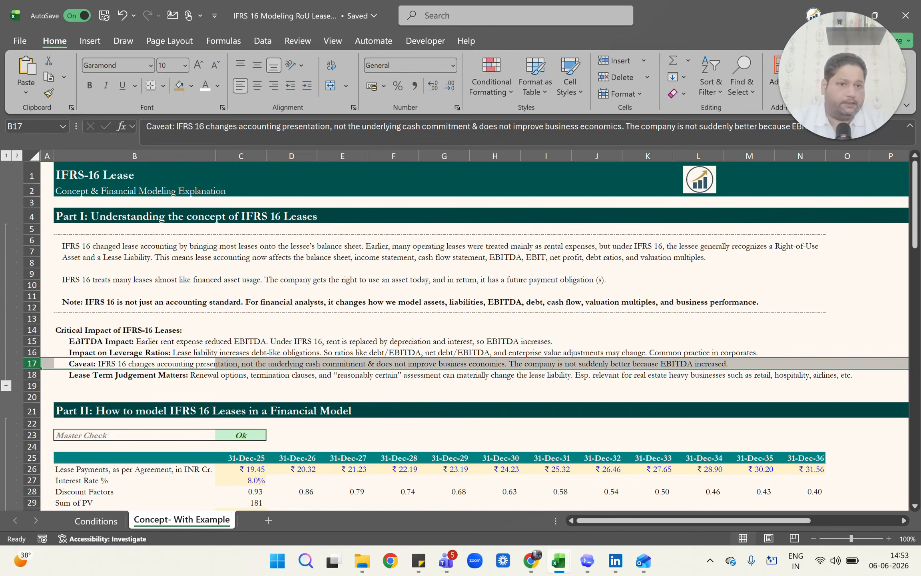
key("Down")
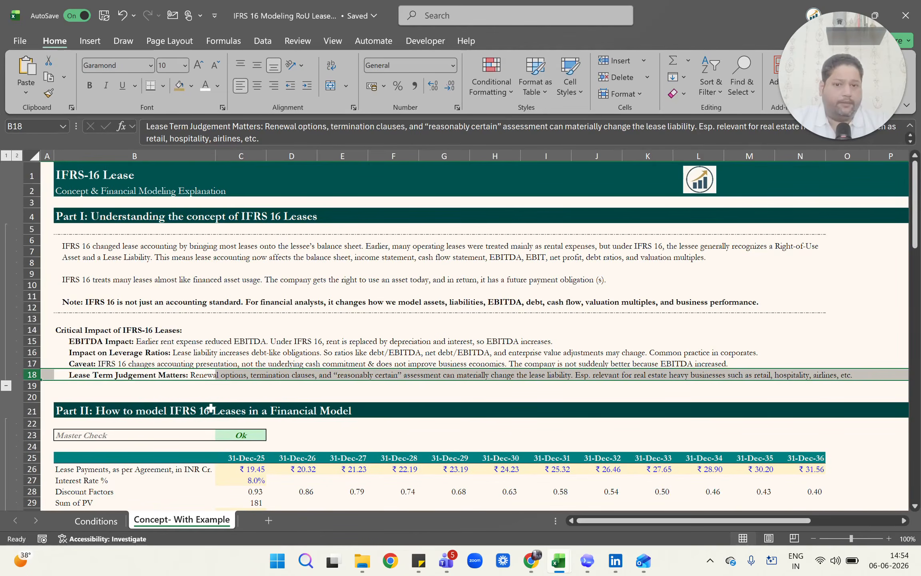
Select rows 6 to 12 containing the introductory IFRS 16 explanation and note.
key("ctrl+Up")
key("ctrl+Up")
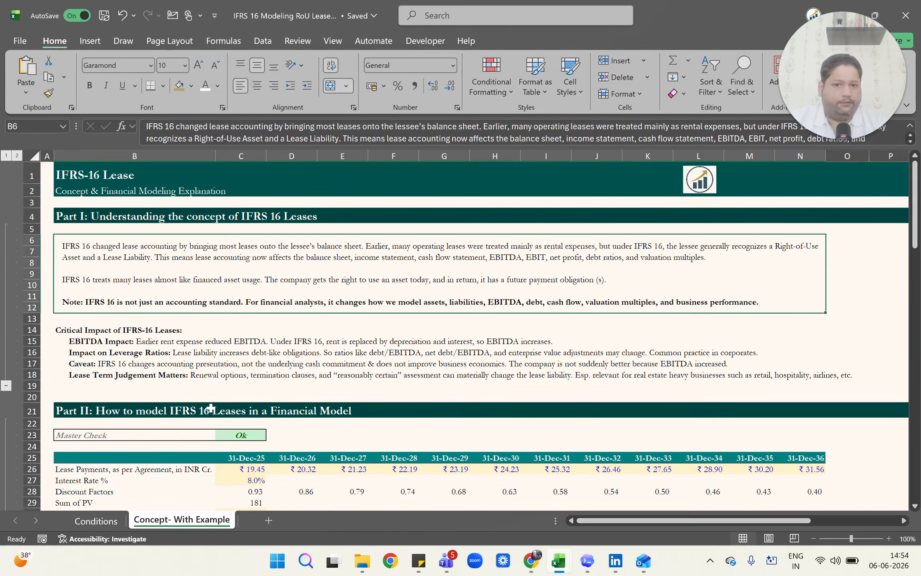
key("shift+space")
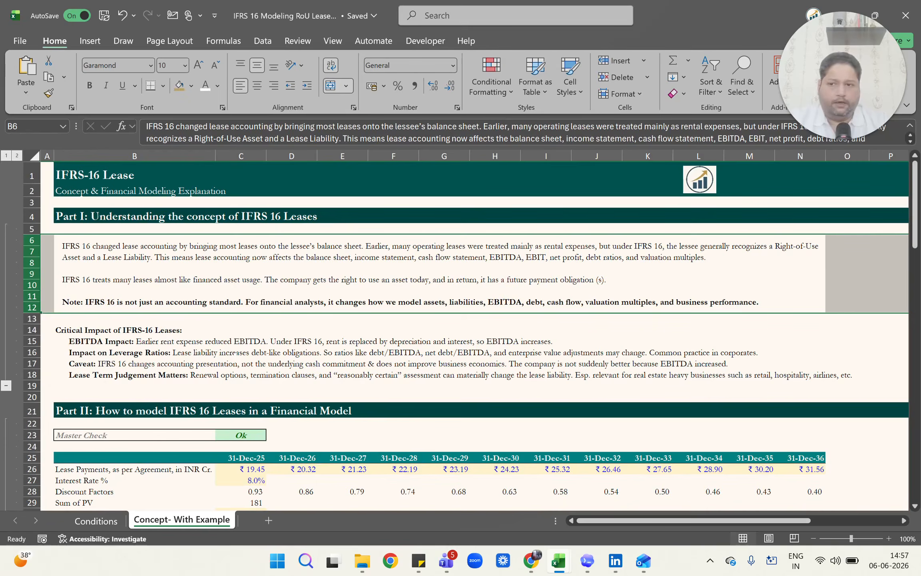
Select rows 25 to 30 in Part II to highlight the lease payment, interest rate, discount factor and tenure block.
scroll(235, 357, "down", 5)
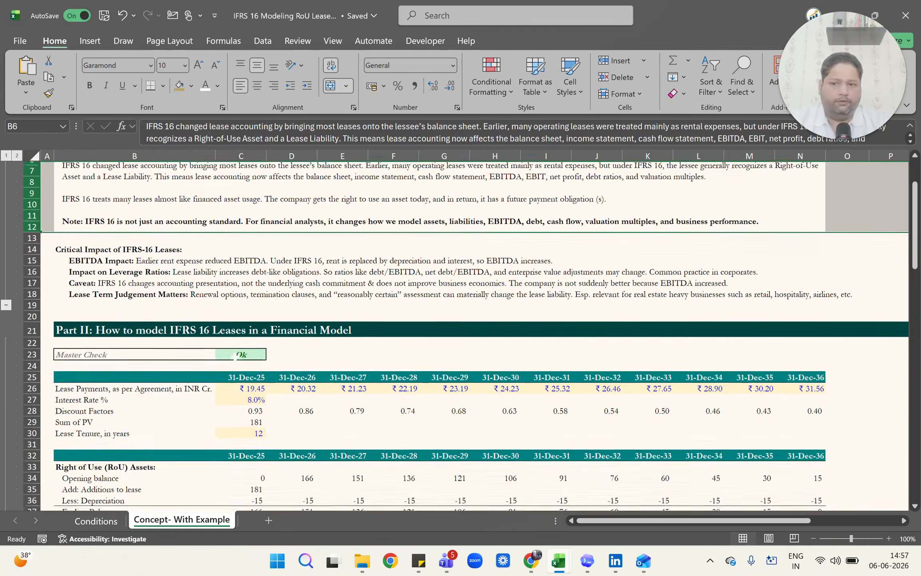
scroll(235, 357, "down", 1)
left_click_drag(32, 235, 32, 291)
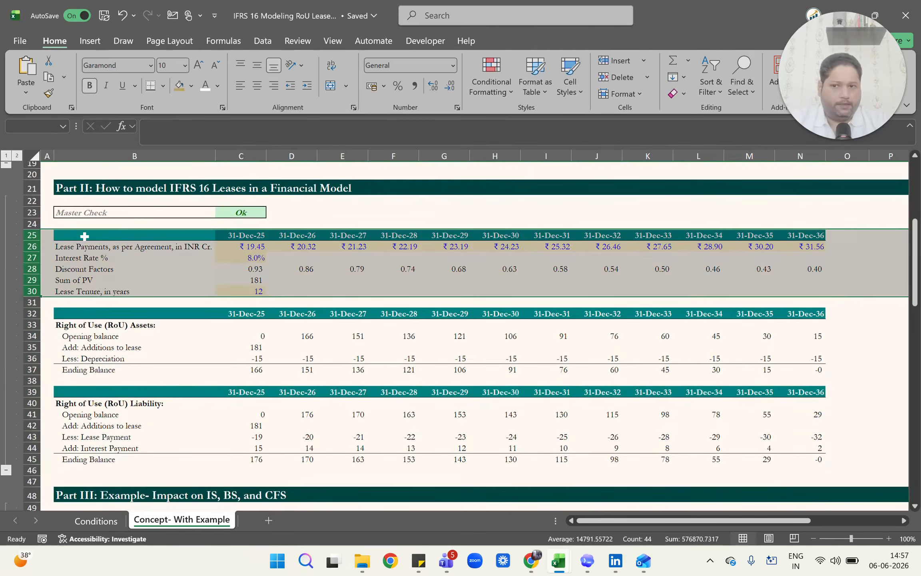
Select rows 32 to 37 to highlight the Right of Use (RoU) Assets schedule.
key("ctrl+Down")
key("ctrl+Down")
key("Down")
key("Down")
key("shift+space")
key("shift+Down")
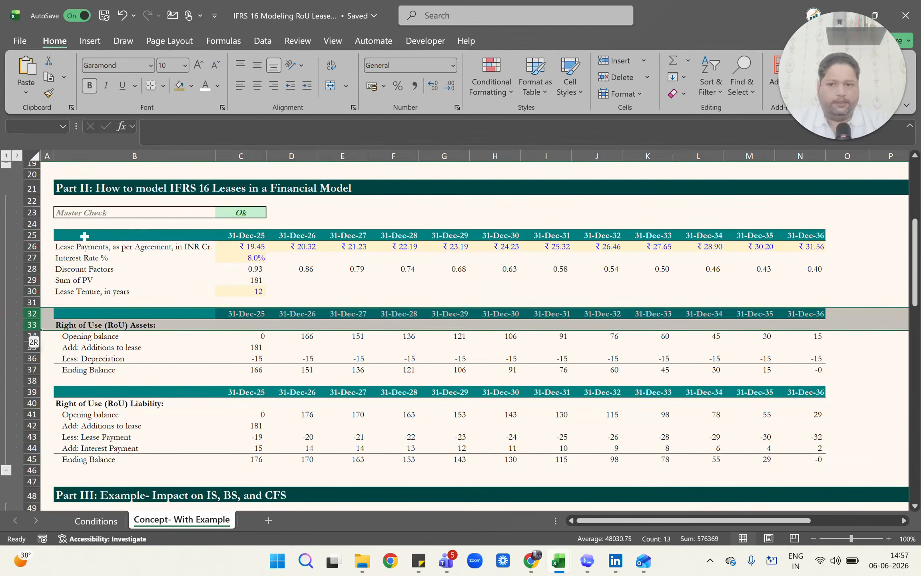
key("shift+Down")
key("shift+Down")
key("shift+Down")
key("shift+Down")
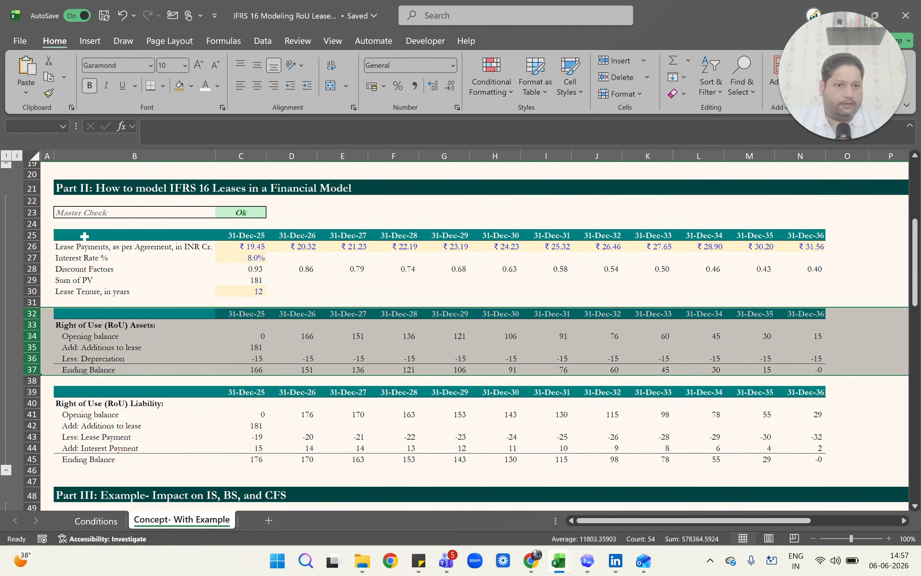
Select rows 39 to 45 to highlight the Right of Use (RoU) Liability schedule.
key("Down")
key("Down")
key("Down")
key("Down")
key("Down")
key("Down")
key("Down")
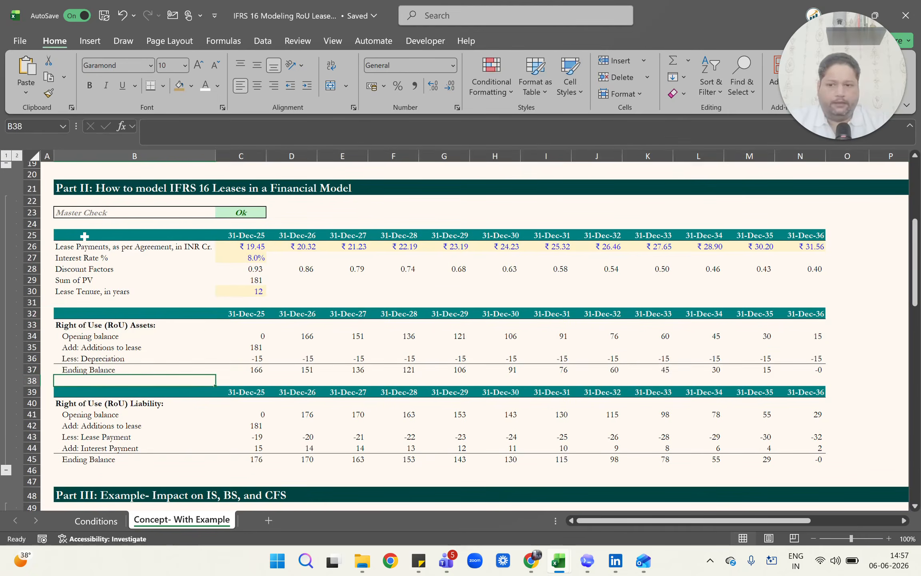
key("shift+space")
key("shift+Down")
key("shift+Down")
key("shift+Down")
key("shift+Down")
key("shift+Down")
key("shift+Down")
key("shift+Down")
key("shift+Down")
key("shift+Up")
key("shift+Up")
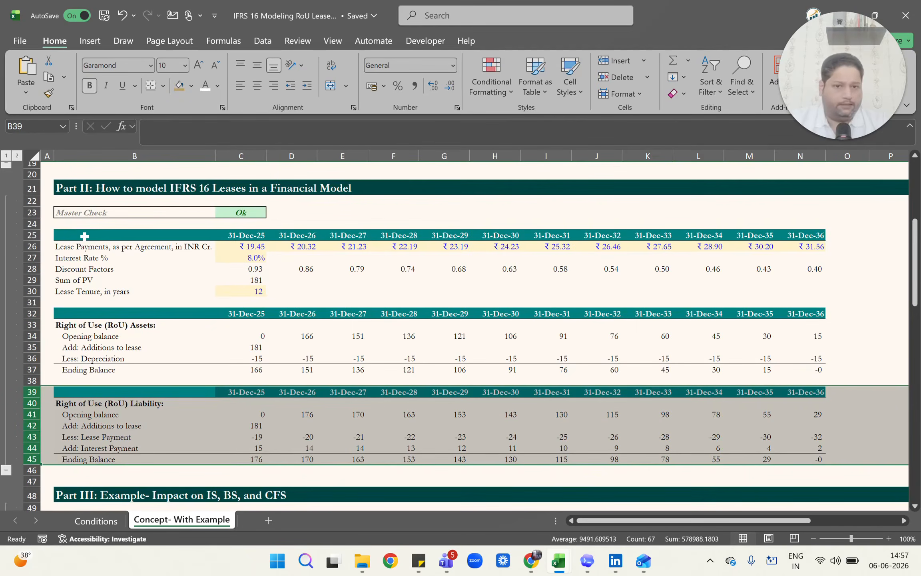
Select the yearly lease payments in C26:N26, from 31-Dec-25 to 31-Dec-36.
key("Up")
key("Up")
key("Up")
key("Up")
key("Up")
key("Up")
key("Up")
key("Up")
key("Up")
key("Up")
key("Up")
key("Up")
key("Up")
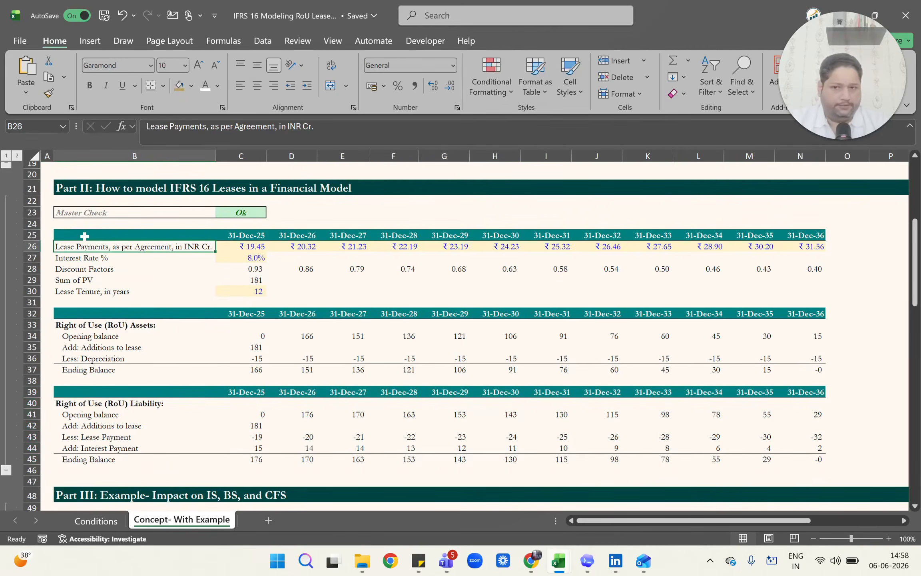
key("Right")
key("ctrl+shift+Right")
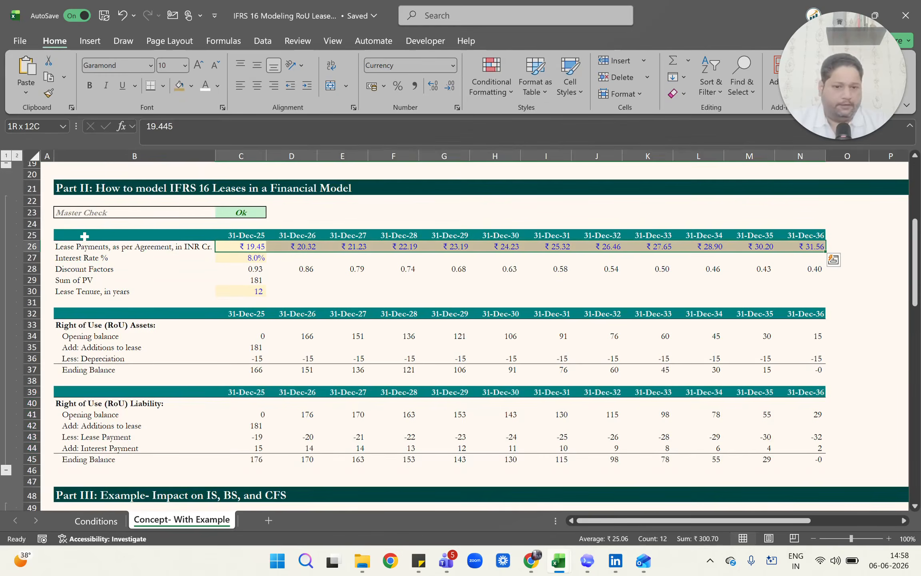
Go to the Interest Rate % input in cell C27.
key("ctrl+shift+Left")
key("Left")
key("Down")
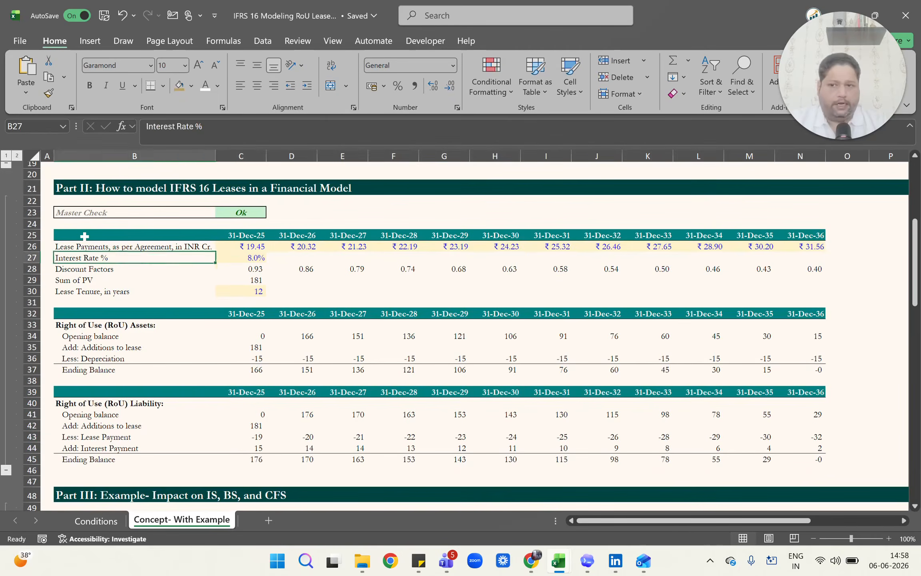
key("Right")
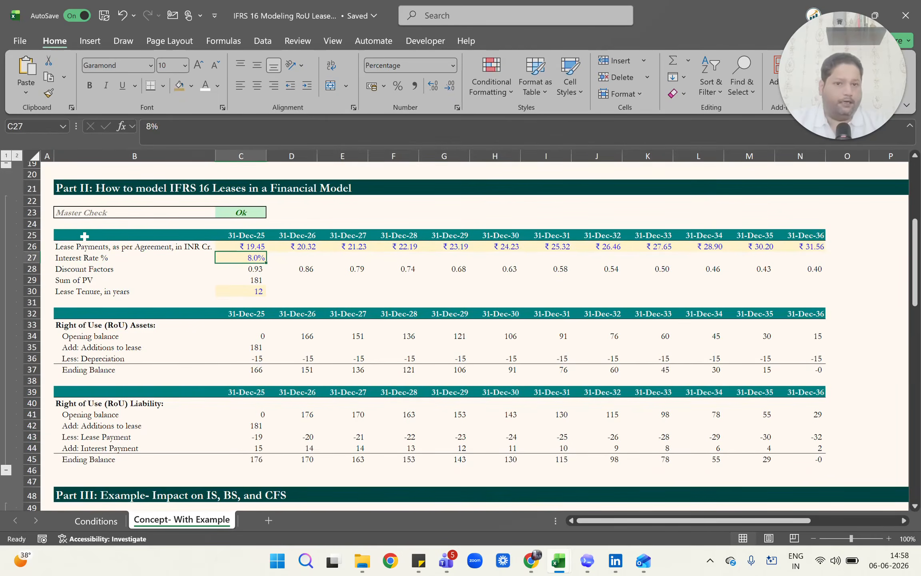
Inspect the discount factor formulas along row 28, from C28 across to N28, without changing them.
key("Left")
key("Down")
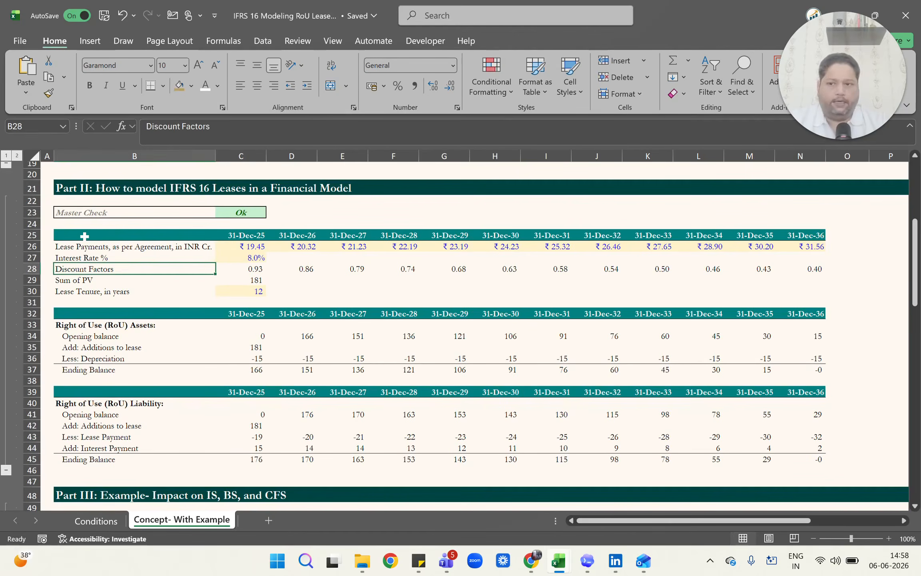
key("Right")
key("F2")
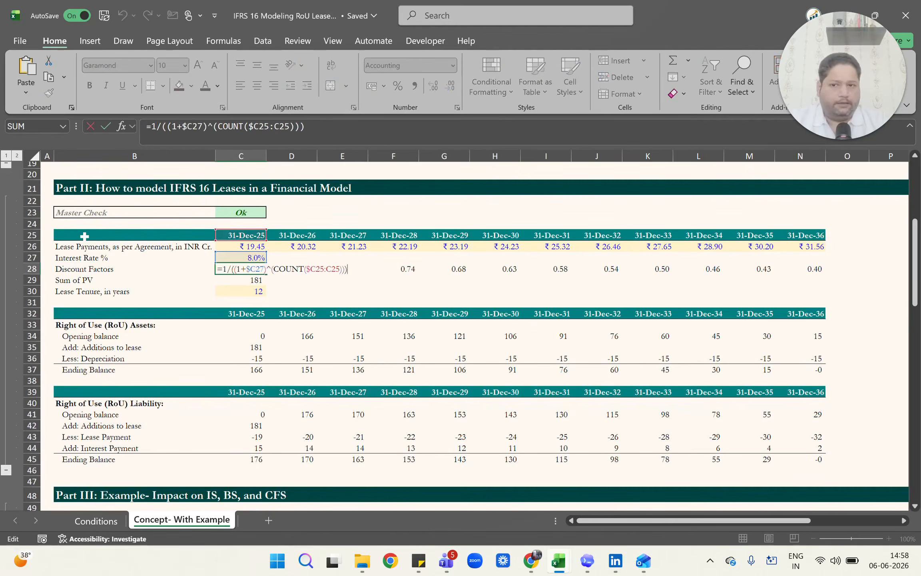
key("Escape")
key("Right")
key("Right")
key("Right")
key("Right")
key("Right")
key("F2")
key("Escape")
key("Right")
key("Right")
key("Right")
key("Right")
key("Right")
key("Right")
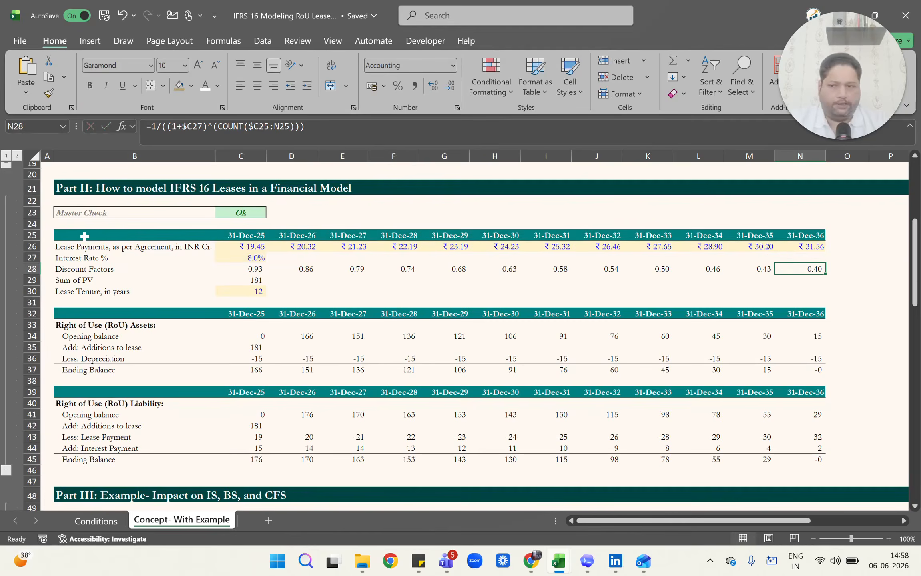
key("ctrl+Left")
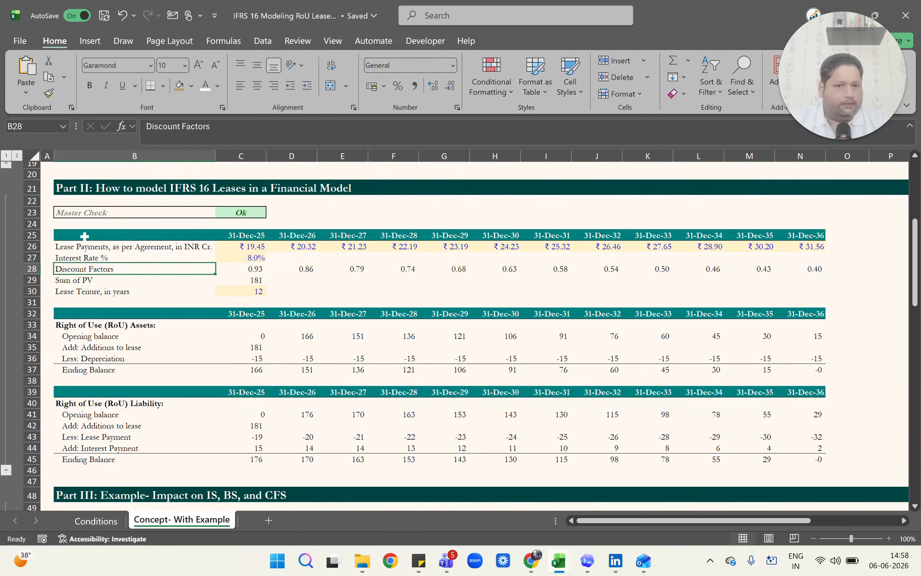
Inspect the SUMPRODUCT formula behind the Sum of PV in C29, leaving it unchanged.
key("Down")
key("Right")
key("F2")
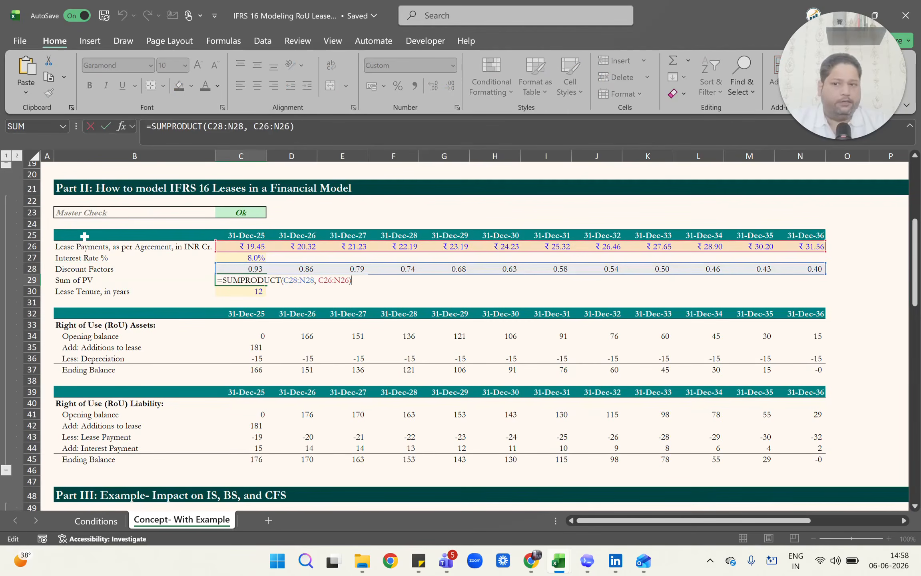
key("Escape")
Go to the Right of Use (RoU) Assets heading in cell B33.
key("Down")
key("Down")
Inspect the RoU Assets opening balance in C34 and the Additions to lease formula in C35, leaving both as they are.
key("Down")
key("Down")
key("Left")
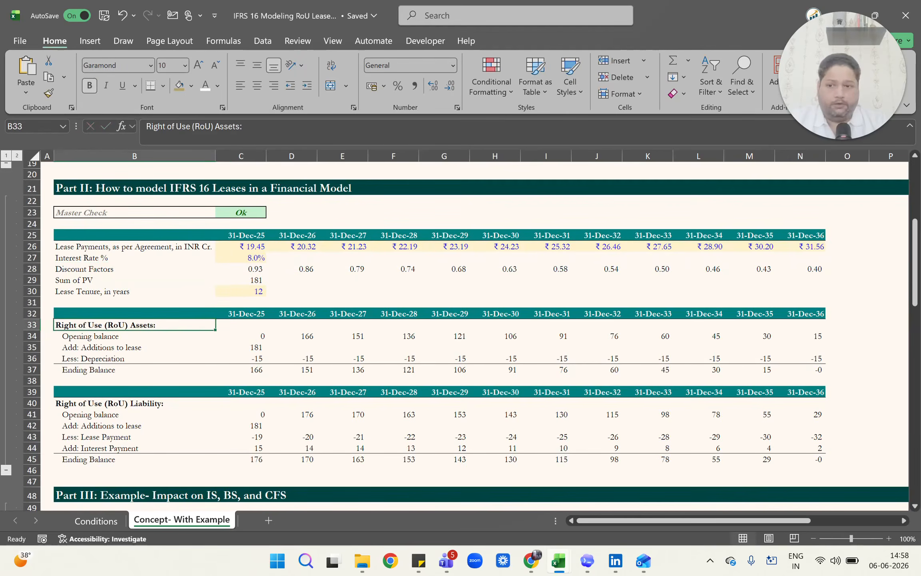
key("Down")
key("Right")
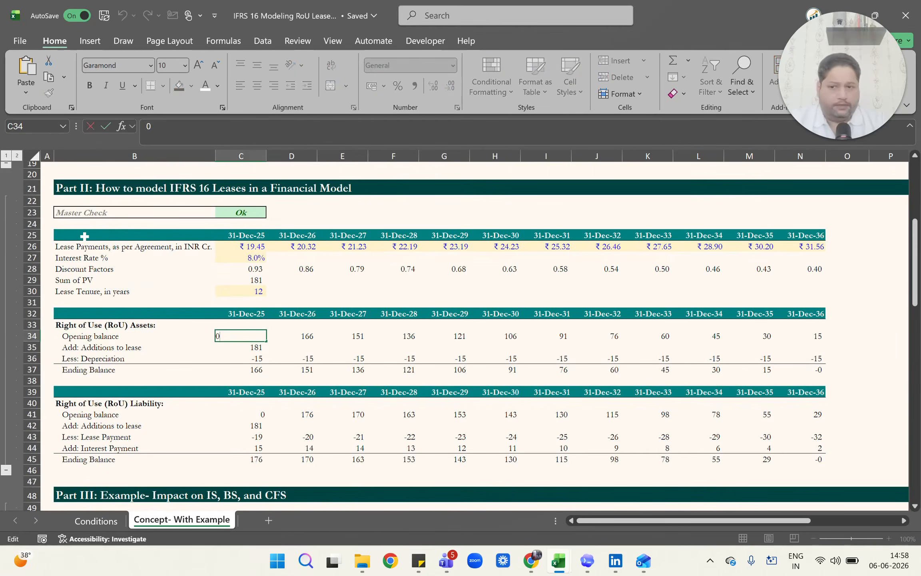
key("Left")
key("Down")
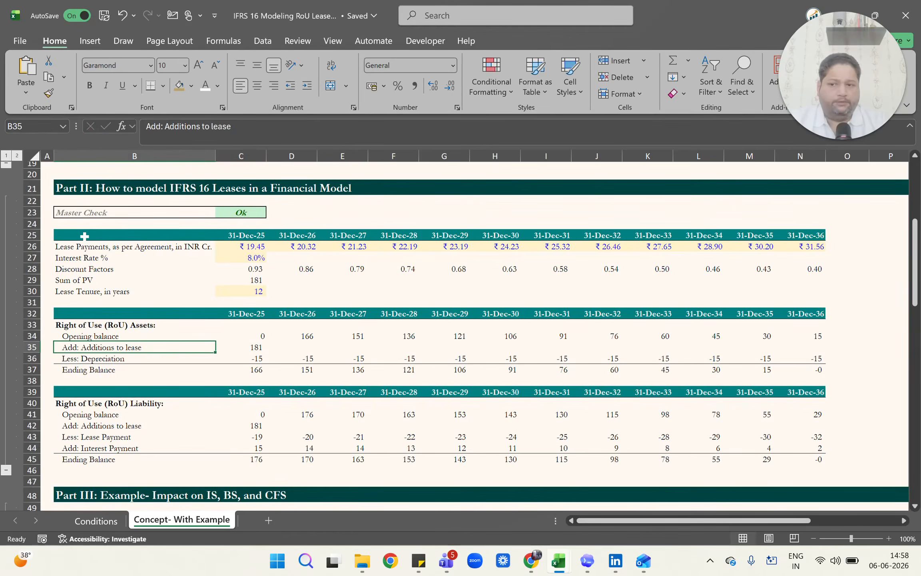
key("Right")
type("=C29")
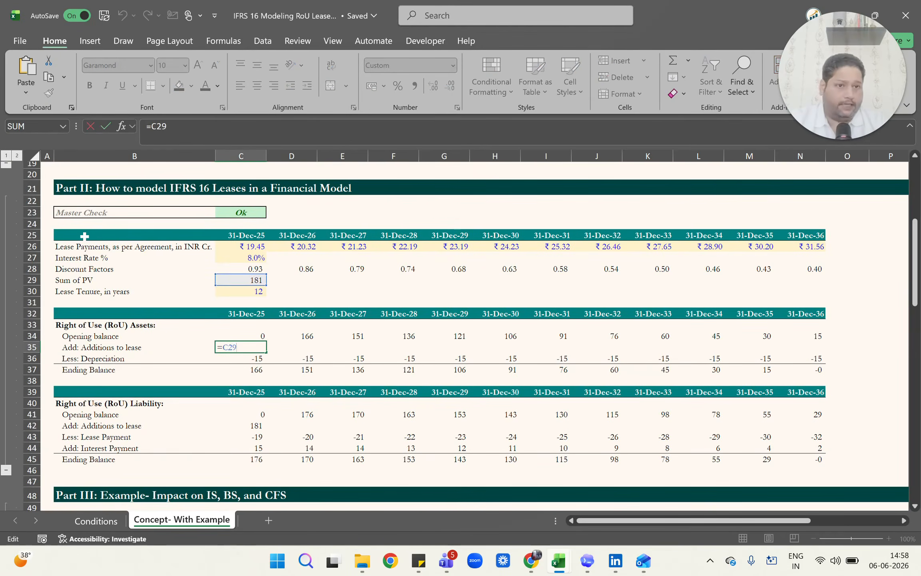
key("ctrl+Return")
Inspect the Depreciation formula in C36, look along the row to H36, and return to C36.
key("Down")
type("=-C29/C30")
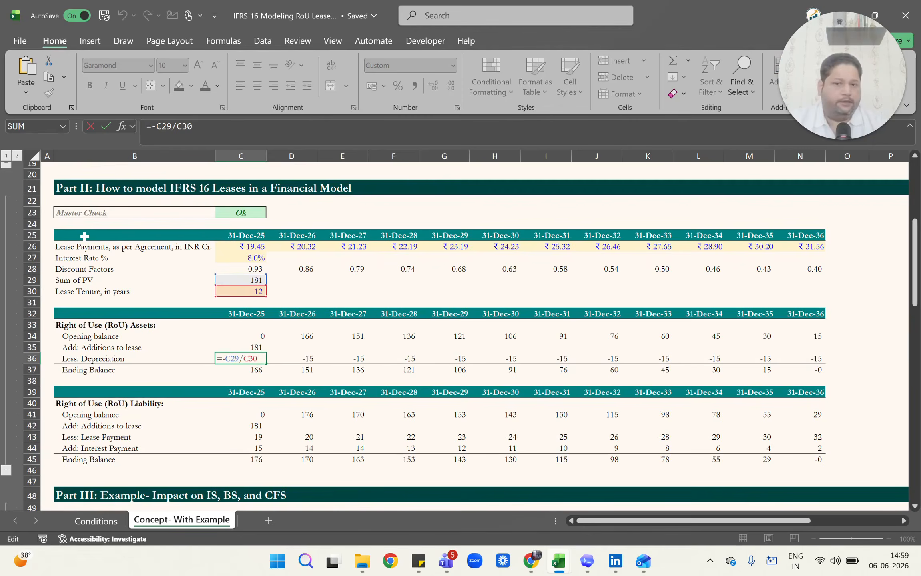
key("ctrl+Return")
key("Right")
key("Right")
key("Right")
key("Right")
key("Right")
key("Right")
key("Right")
key("Right")
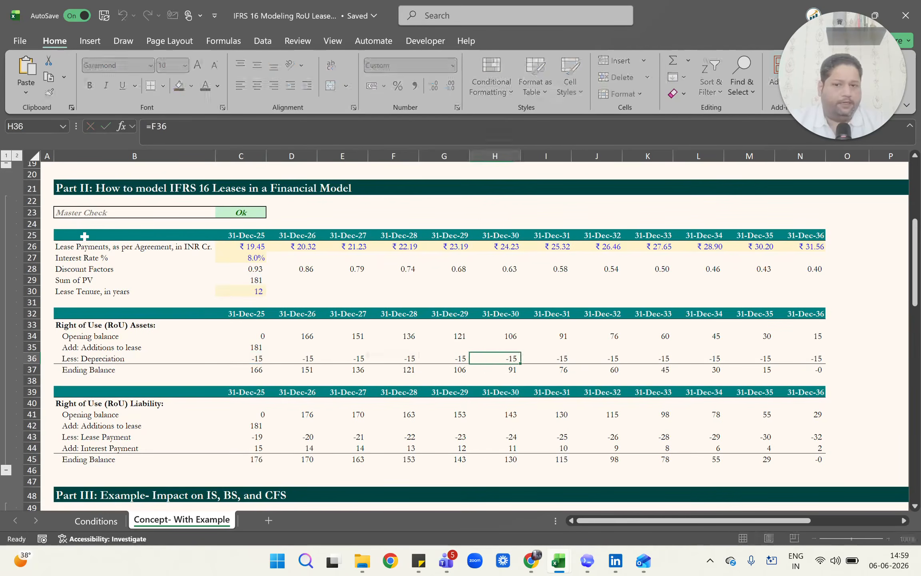
key("ctrl+Left")
key("Right")
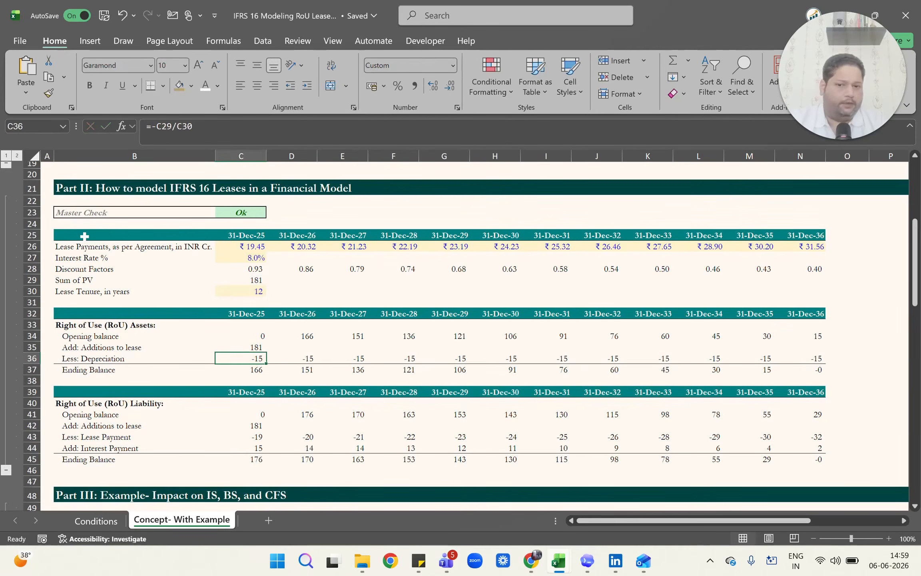
Inspect the SUM formula for the RoU Assets Ending Balance in C37 without changing it.
key("Down")
key("alt+equal")
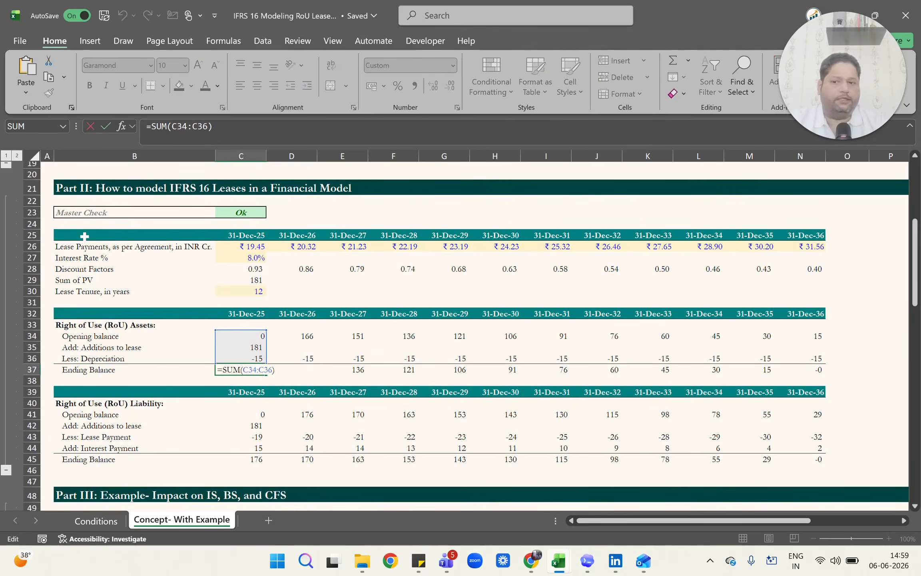
key("Tab")
Inspect the RoU Assets Opening balance links along row 34, from D34 across to M34, leaving them as they are.
key("Up")
key("Up")
key("Up")
key("F2")
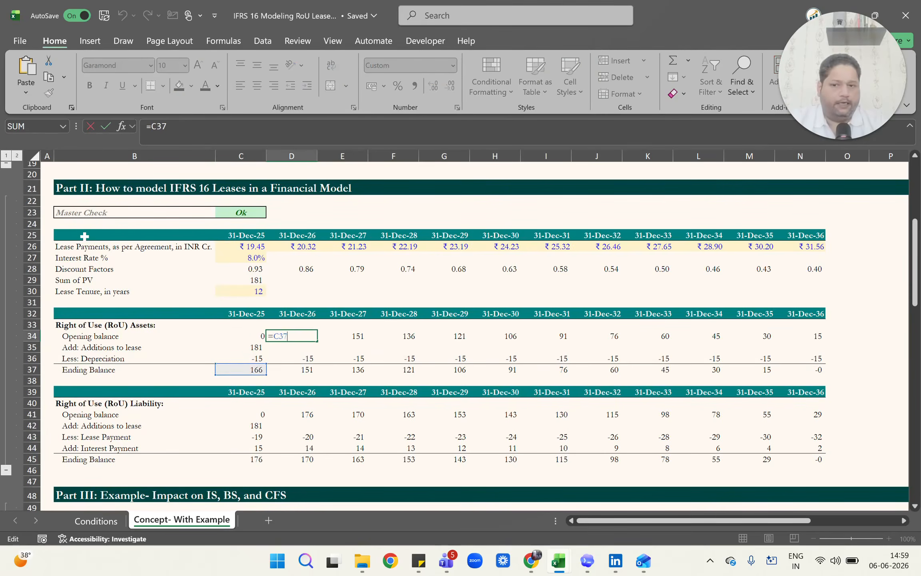
key("Tab")
key("F2")
key("Tab")
key("F2")
key("Tab")
key("Tab")
key("Tab")
key("F2")
key("Tab")
key("F2")
key("Tab")
key("Tab")
Inspect the RoU Assets Depreciation formulas along row 36, from D36 across to H36, without changing them.
key("Tab")
key("F2")
key("Escape")
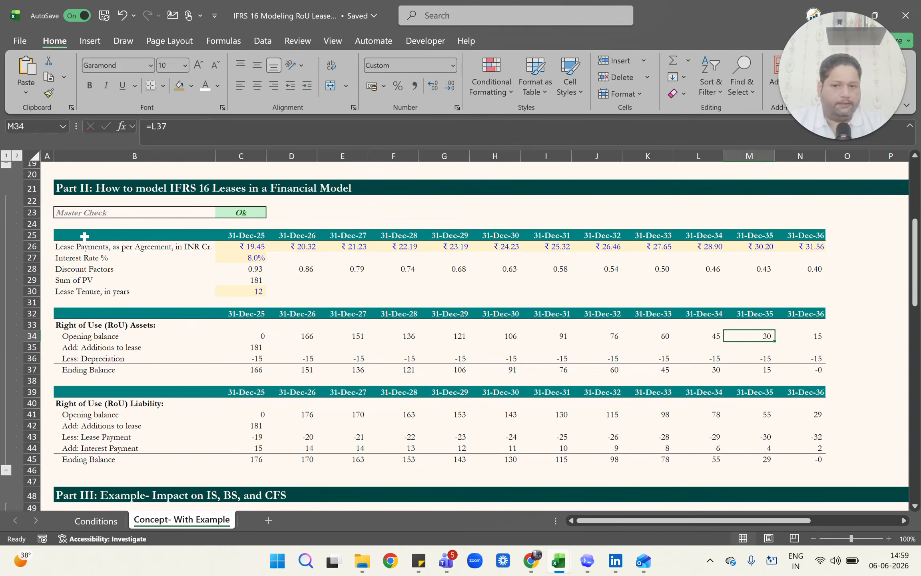
key("ctrl+Left")
key("Right")
key("Down")
key("Down")
key("Right")
key("F2")
key("Tab")
key("Tab")
key("F2")
key("Tab")
key("F2")
key("Tab")
key("F2")
Inspect the RoU Assets Ending Balance sums along row 37, from D37 to the final year in N37.
key("Tab")
key("Down")
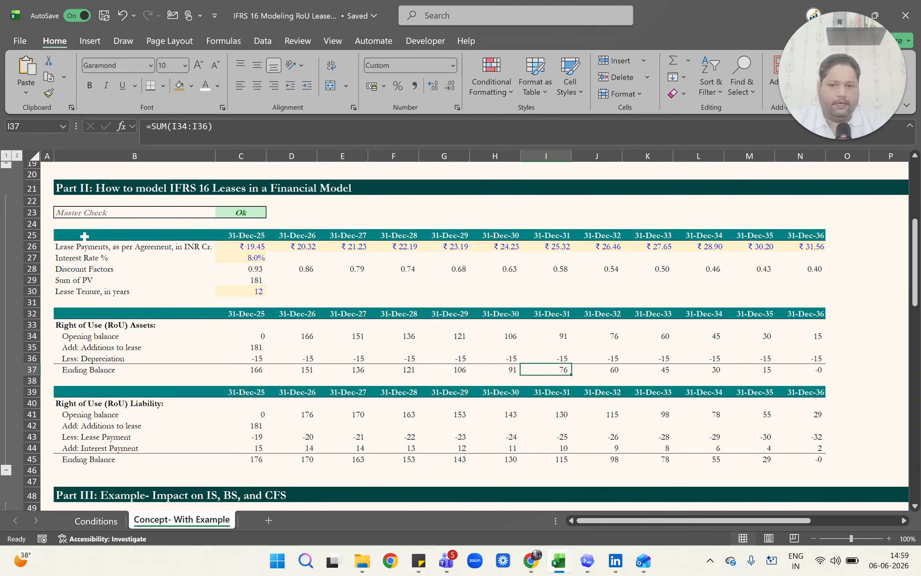
key("Left")
key("Left")
key("Left")
key("Left")
key("Left")
key("F2")
key("Tab")
key("F2")
key("Tab")
key("F2")
key("Tab")
key("F2")
key("Tab")
key("F2")
key("Tab")
key("F2")
key("Tab")
key("F2")
key("Tab")
key("F2")
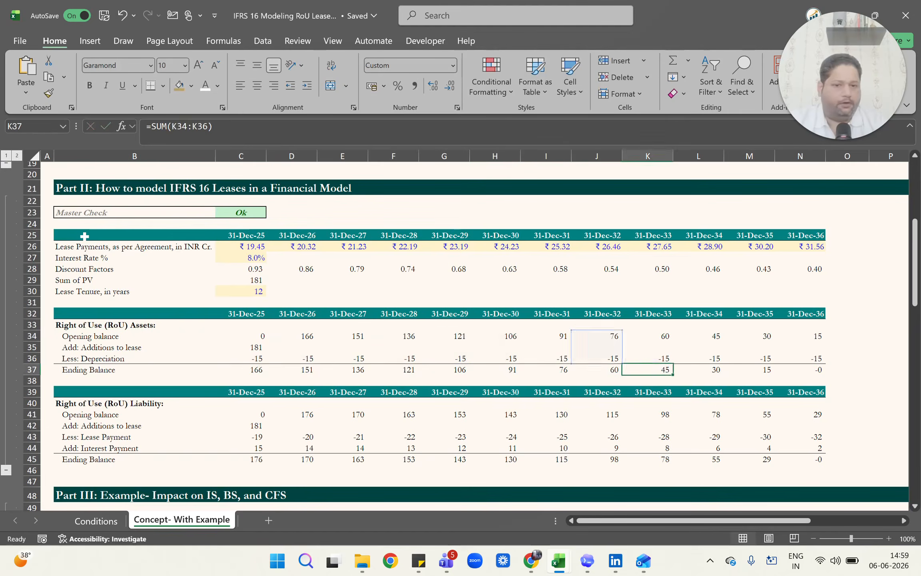
key("Tab")
key("F2")
key("Tab")
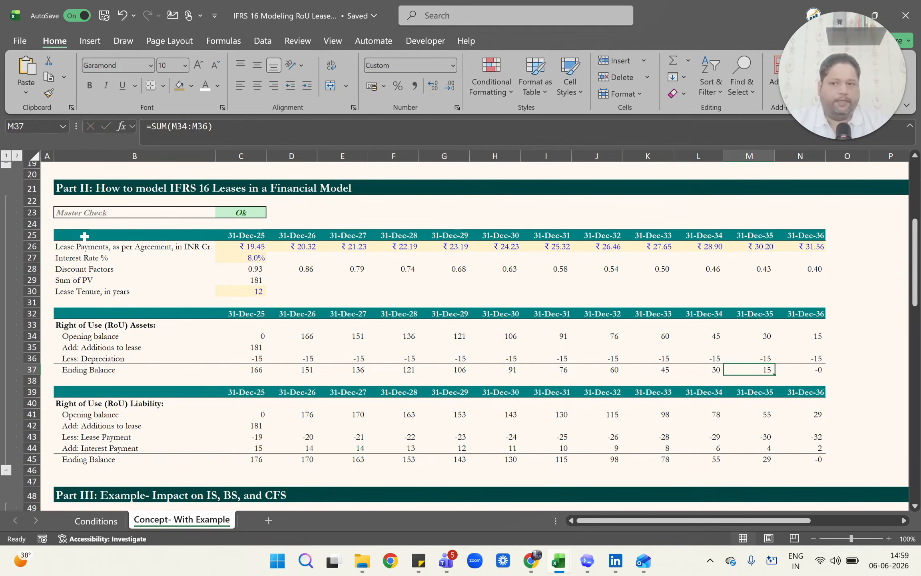
key("Tab")
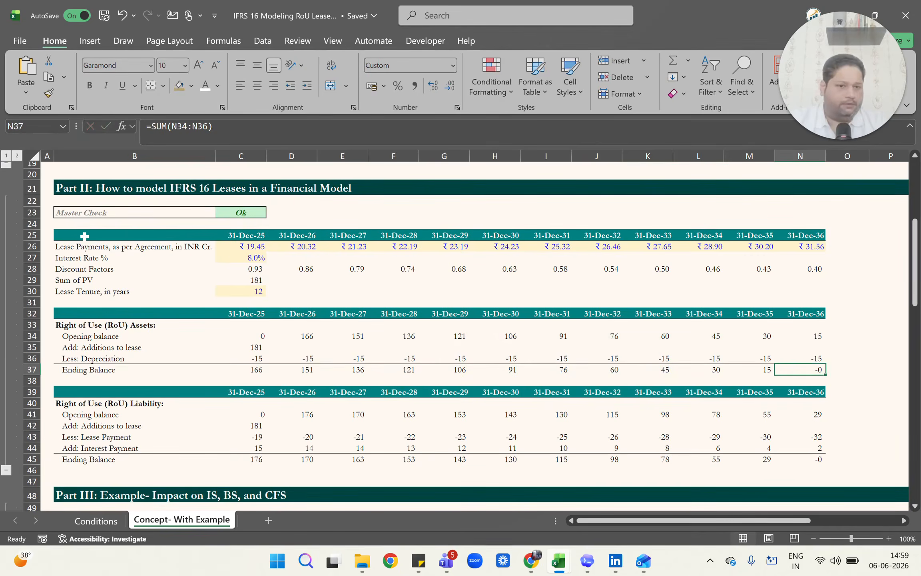
Go to the RoU Liability schedule, look over its date header in row 39 and select the opening balance in C41.
key("ctrl+Left")
key("Right")
key("Down")
key("Down")
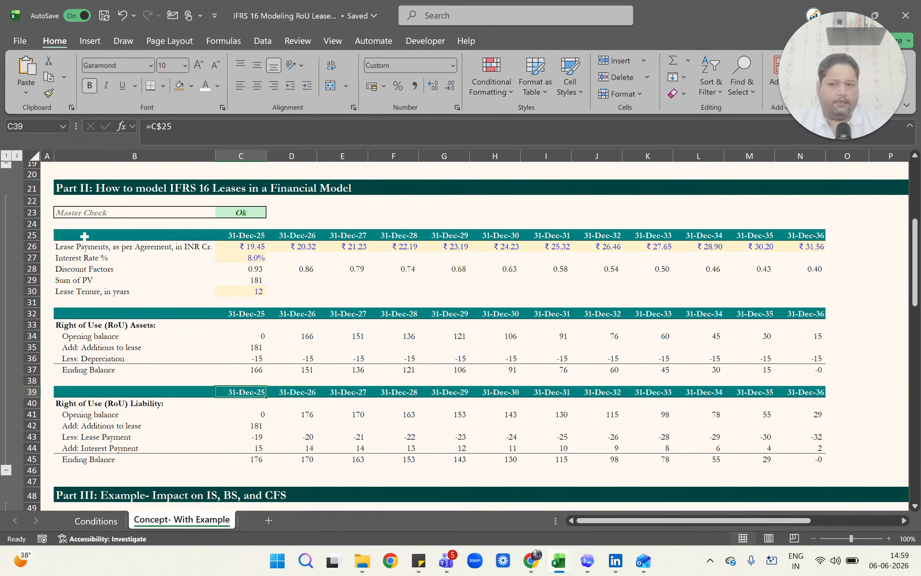
key("ctrl+shift+Right")
key("Down")
key("Down")
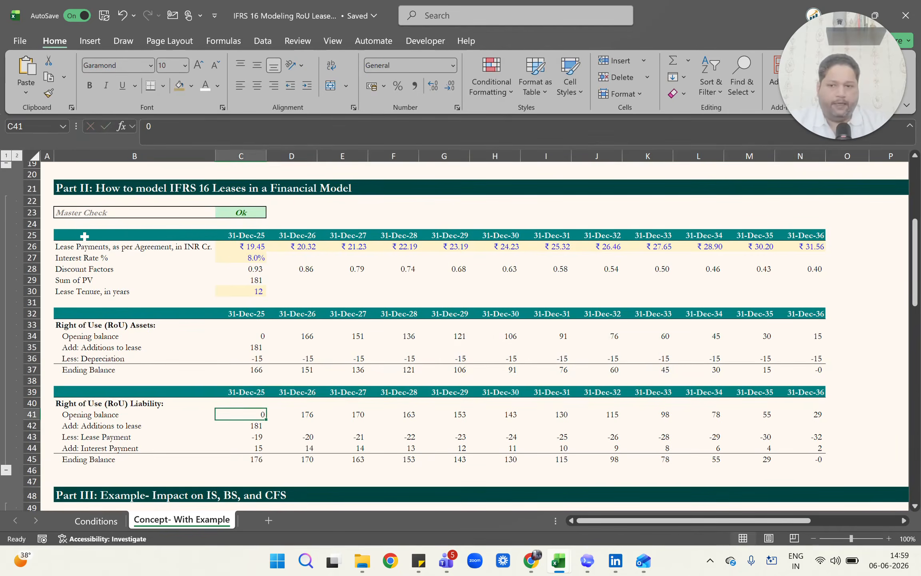
Inspect the Additions to lease formula of the RoU Liability in C42, leaving it unchanged.
key("Down")
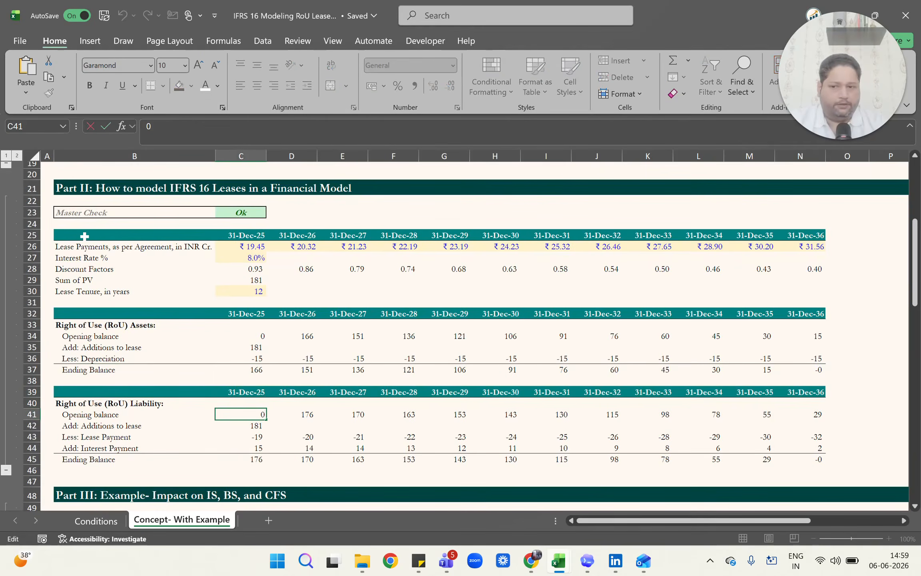
type("=C29")
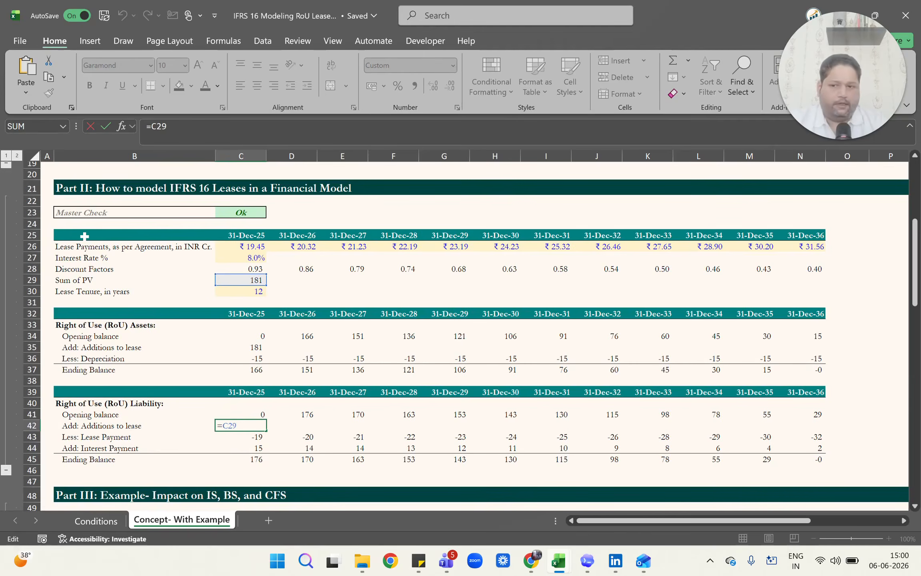
key("Return")
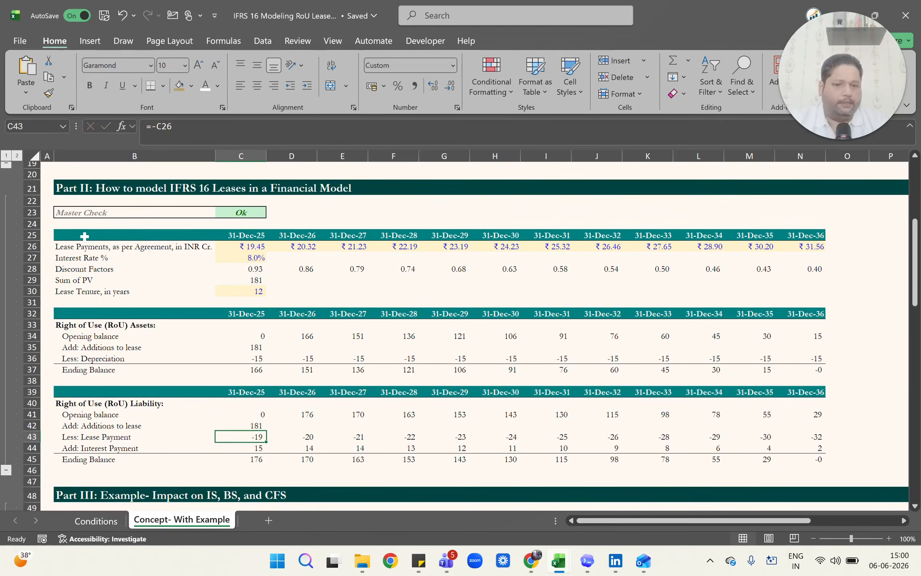
Inspect the Lease Payment formulas along row 43, from C43 across to G43, without changing them.
key("F2")
key("Tab")
key("Left")
key("F2")
key("Tab")
key("F2")
key("Tab")
key("F2")
key("Tab")
key("F2")
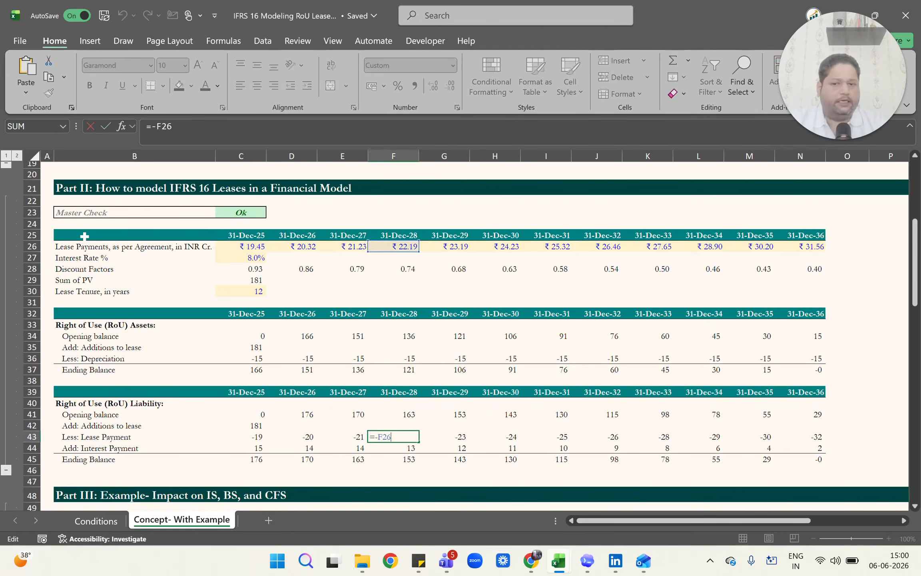
key("Tab")
key("F2")
Inspect the Interest Payment formulas along row 44, from C44 across to H44, leaving them unchanged.
key("F2")
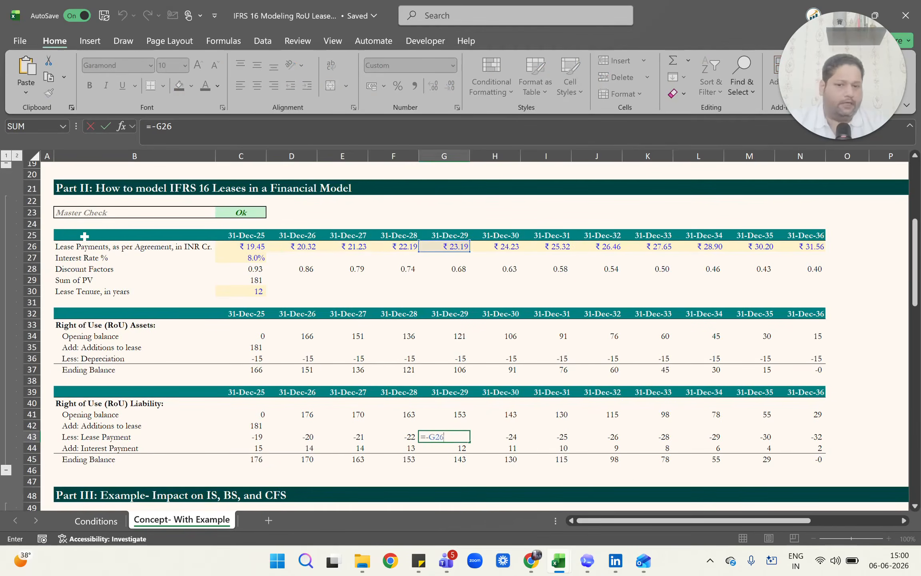
key("Return")
key("F2")
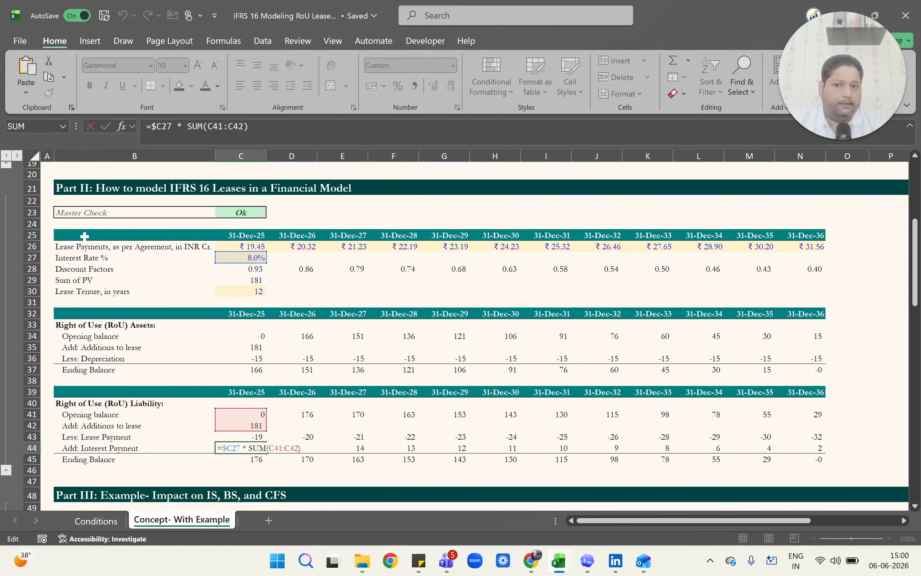
key("Tab")
key("Tab")
key("F2")
key("Tab")
key("F2")
key("Tab")
key("F2")
key("Tab")
key("F2")
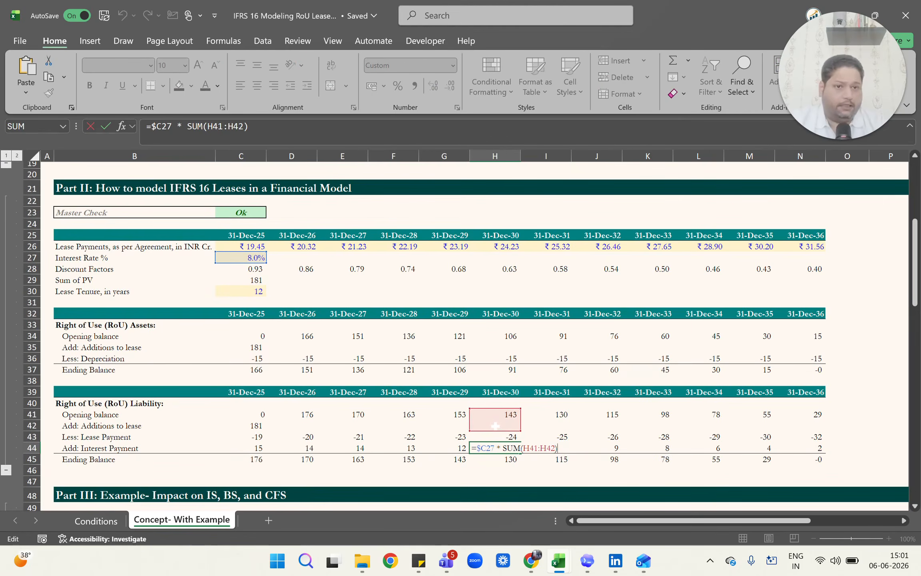
key("Escape")
Return to the first-year Interest Payment in C44 and review its formula's references once more.
key("ctrl+Left")
key("Right")
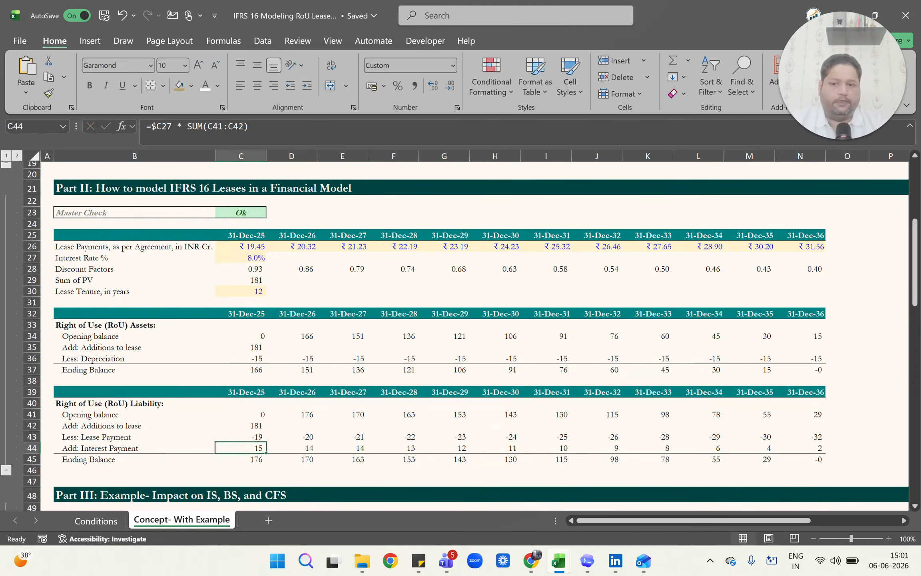
key("F2")
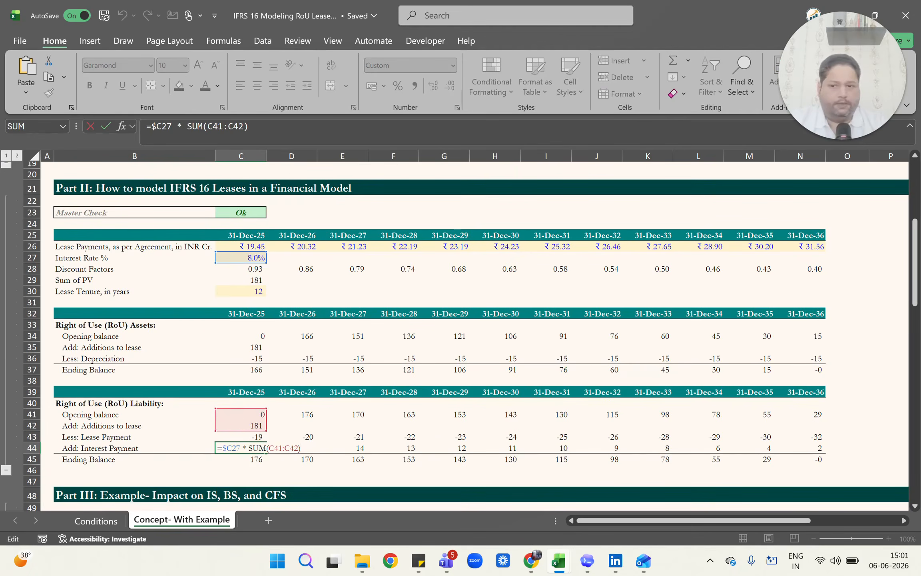
key("ctrl+Return")
Inspect the SUM formulas for the RoU Liability Ending Balance in C45 through E45.
key("Down")
key("F2")
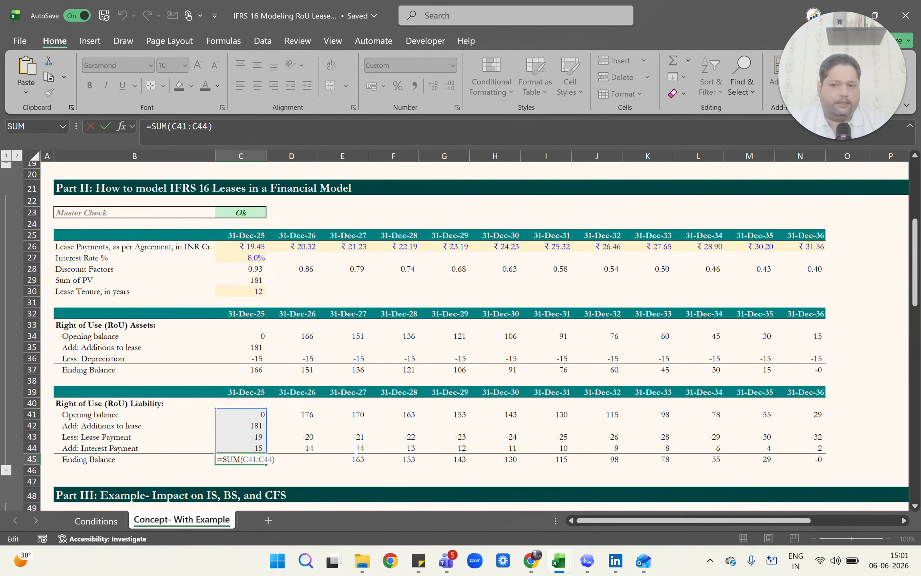
key("Tab")
key("F2")
key("Tab")
key("F2")
Inspect the RoU Liability Opening balance formulas along row 41 without changing them.
key("Tab")
key("F2")
key("shift+Tab")
key("Left")
key("Up")
key("Up")
key("Up")
key("Up")
key("Right")
key("Right")
key("Right")
key("Right")
key("Right")
key("Left")
key("Left")
key("Left")
key("Left")
key("Left")
key("F2")
key("Tab")
key("F2")
Inspect further RoU Liability Ending Balance sums in row 45 and go to the final year in N45.
key("Tab")
key("F2")
key("Tab")
key("F2")
key("Tab")
key("F2")
key("Return")
key("Down")
key("Down")
key("Down")
key("F2")
key("Tab")
key("F2")
key("Tab")
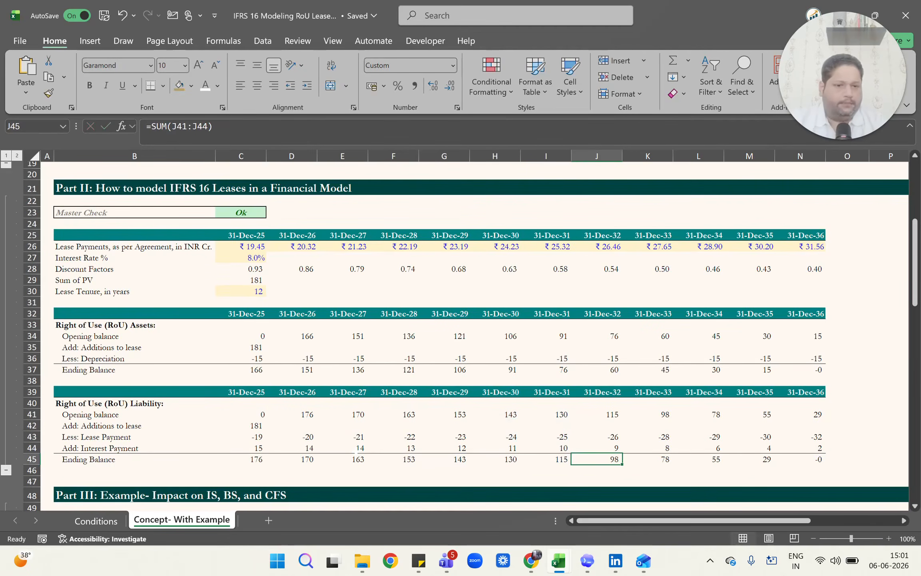
key("ctrl+Right")
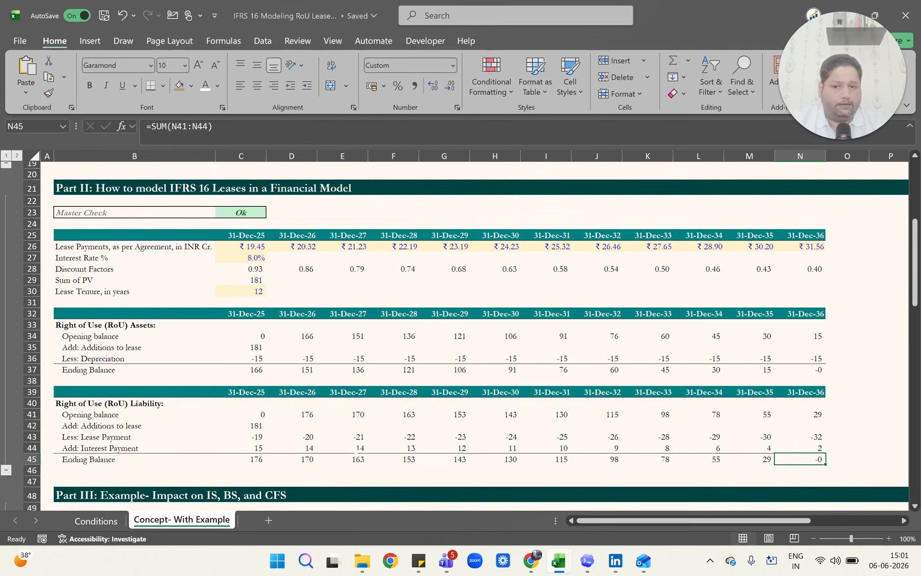
Look over the IS, BS and CFS impact section and select its Part III heading in B48.
scroll(356, 452, "down", 2)
scroll(355, 452, "down", 4)
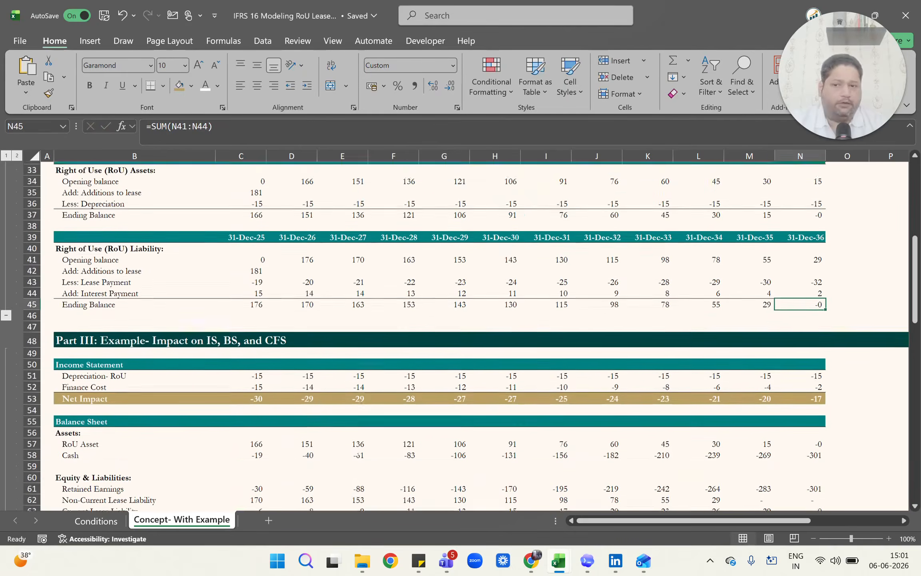
scroll(356, 451, "down", 2)
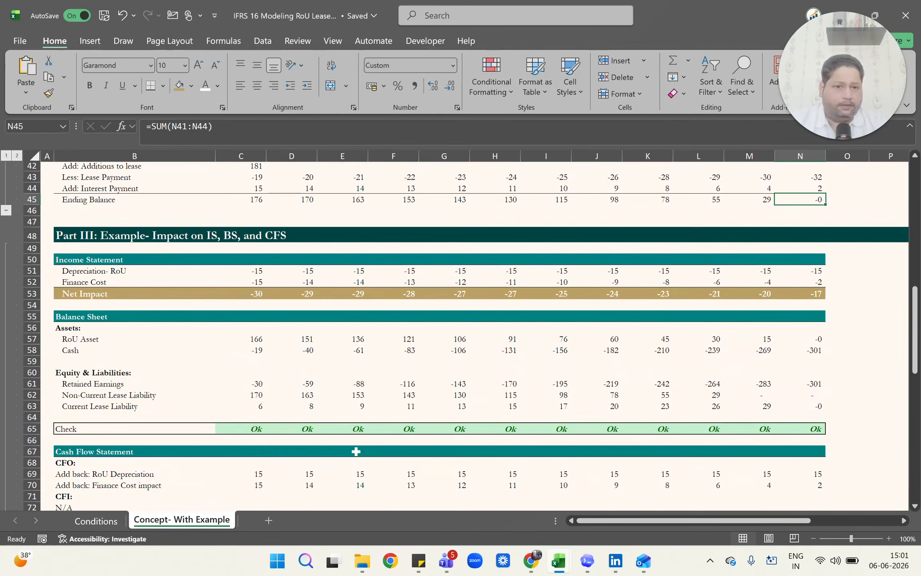
key("ctrl+Left")
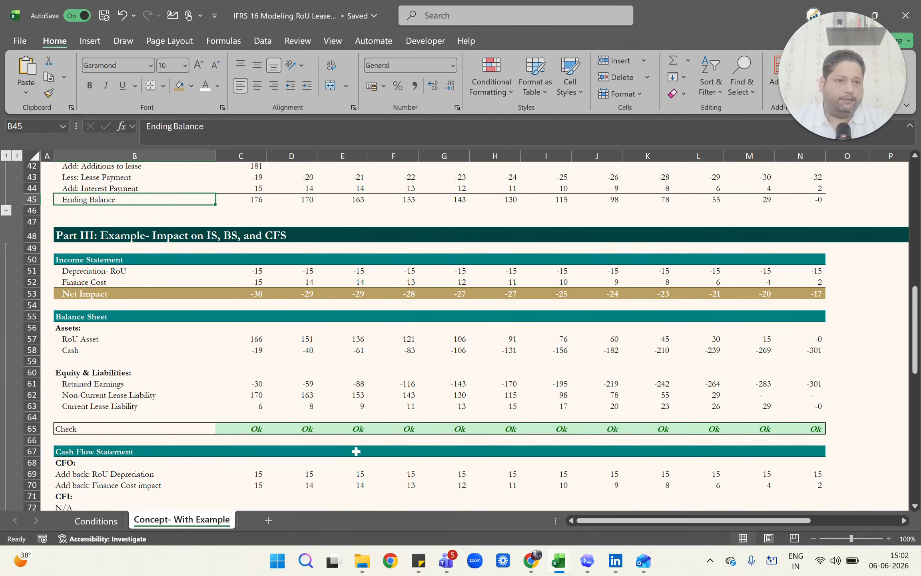
scroll(356, 451, "up", 8)
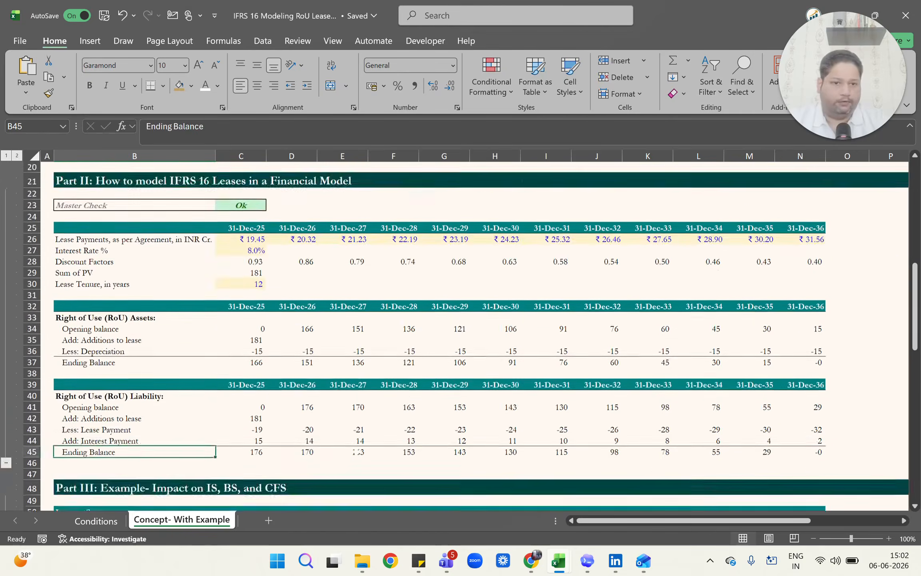
scroll(356, 451, "down", 9)
left_click(215, 196)
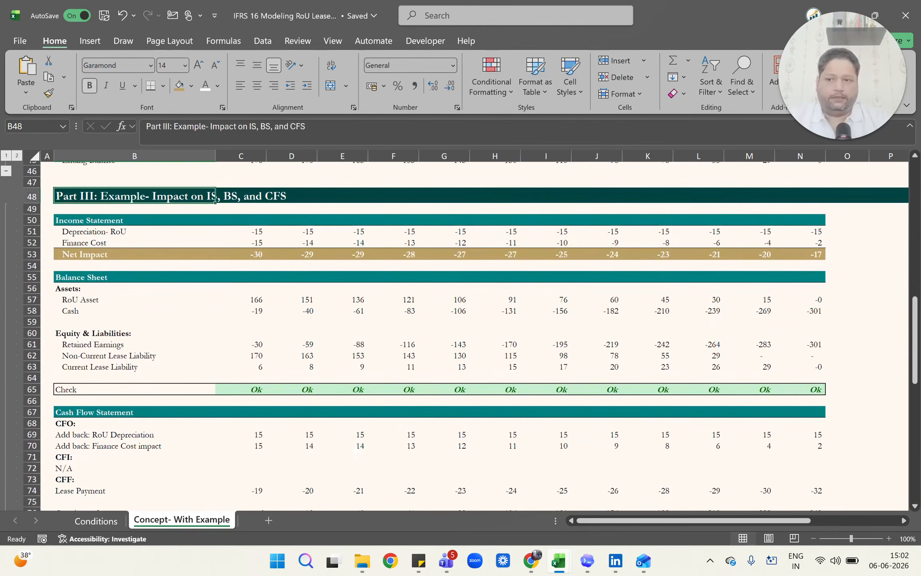
Inspect the Depreciation- RoU formula in C51 and trace it to its source cell in the RoU Assets schedule.
key("Down")
key("Down")
key("Down")
key("Right")
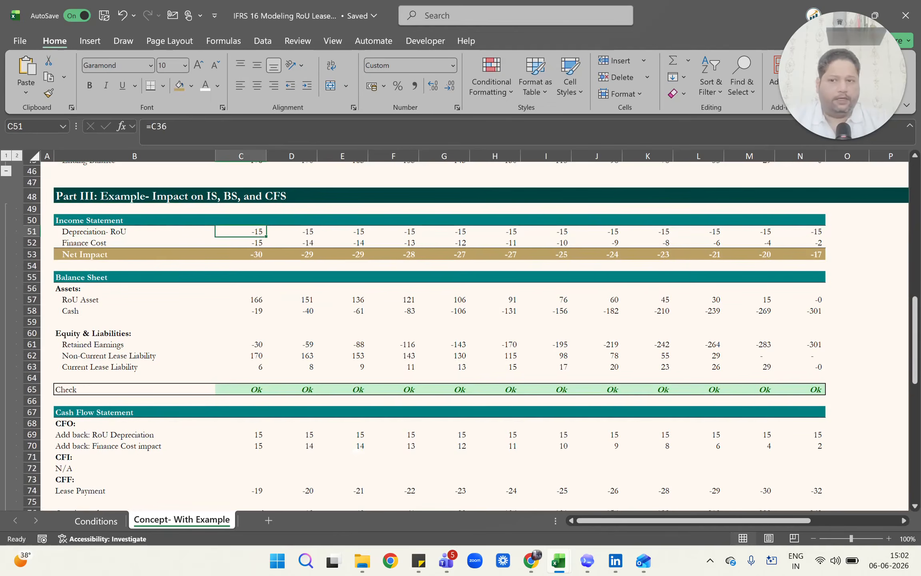
key("Left")
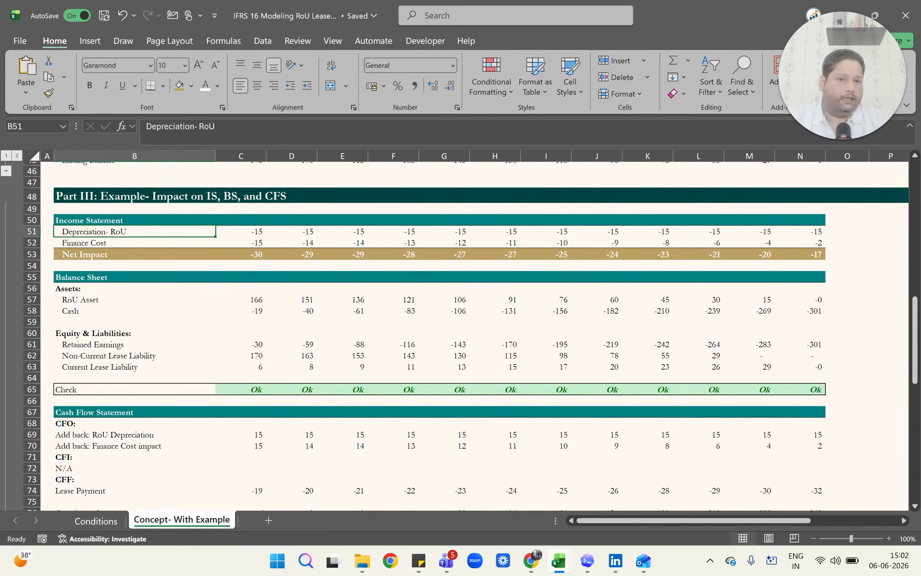
key("Right")
key("F2")
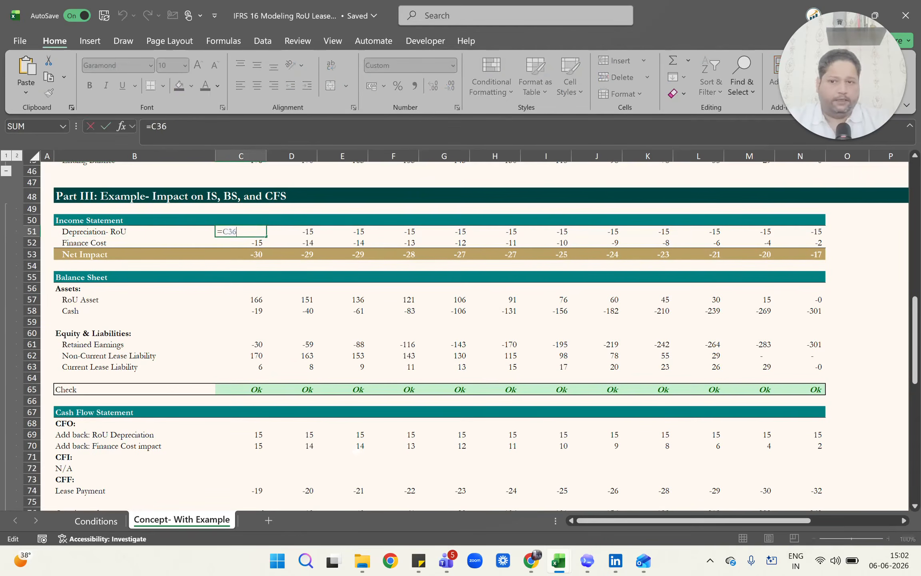
scroll(460, 336, "up", 7)
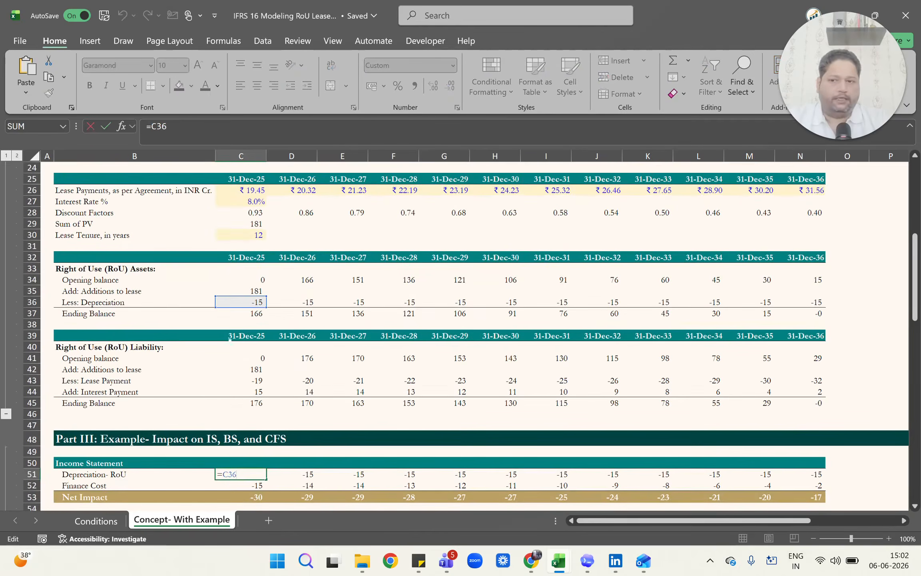
key("Escape")
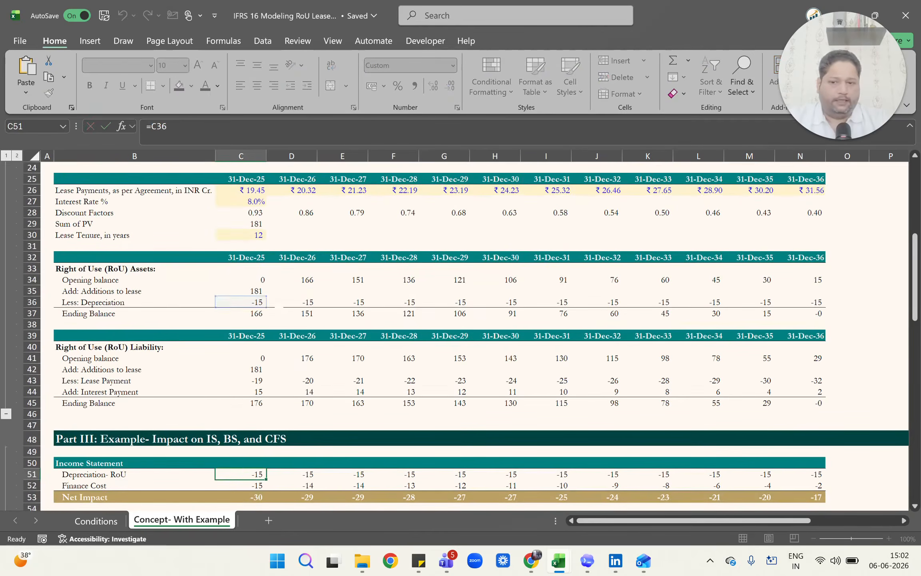
Inspect the Depreciation- RoU formulas for further years along row 51 and return to the row label in B51.
key("Right")
key("Right")
key("F2")
key("Escape")
key("Right")
key("F2")
key("Escape")
key("ctrl+Left")
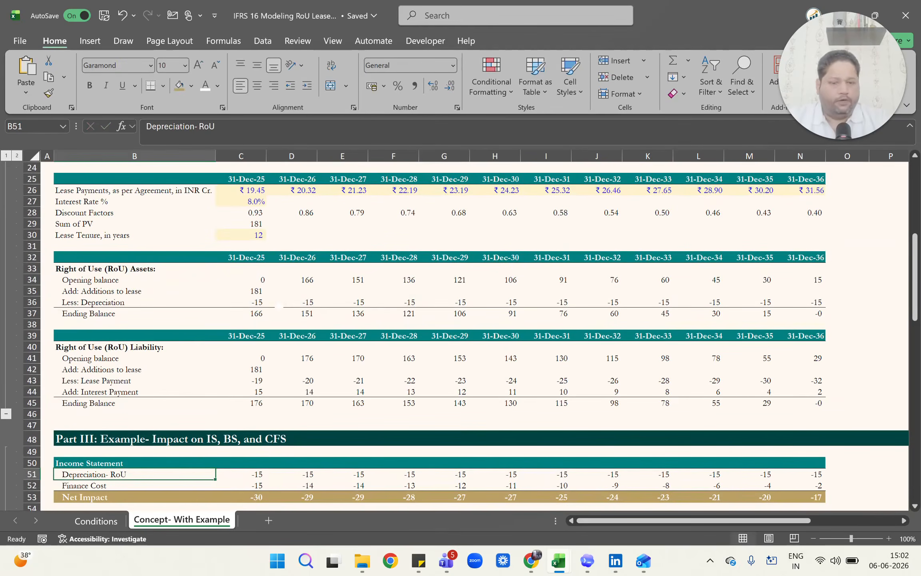
Inspect the Finance Cost formula in C52 against the interest row of the RoU Liability schedule.
scroll(460, 336, "down", 1)
key("Down")
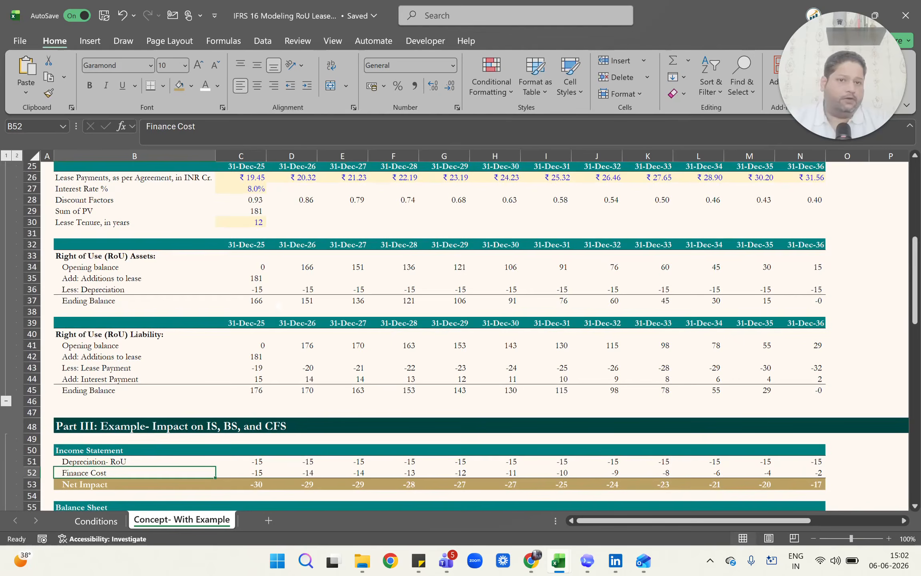
key("Right")
key("F2")
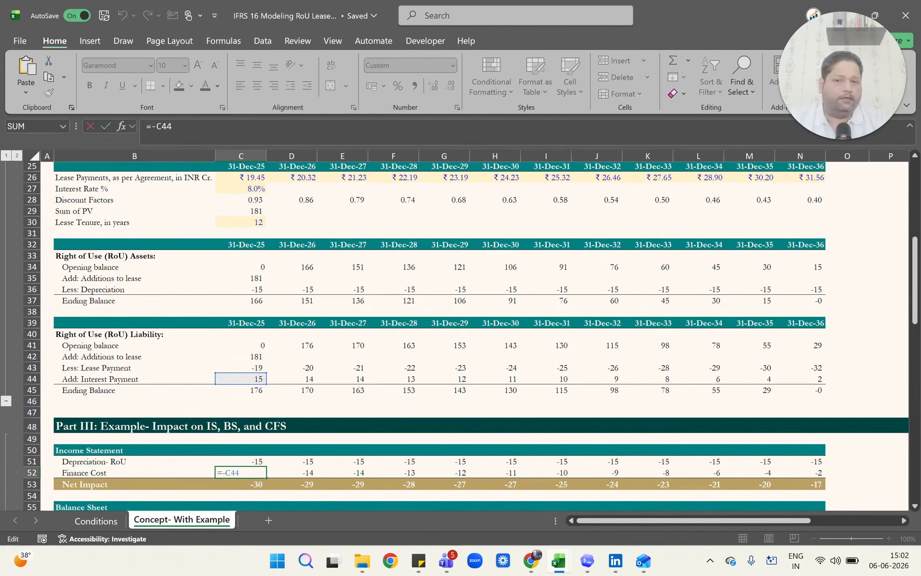
key("Escape")
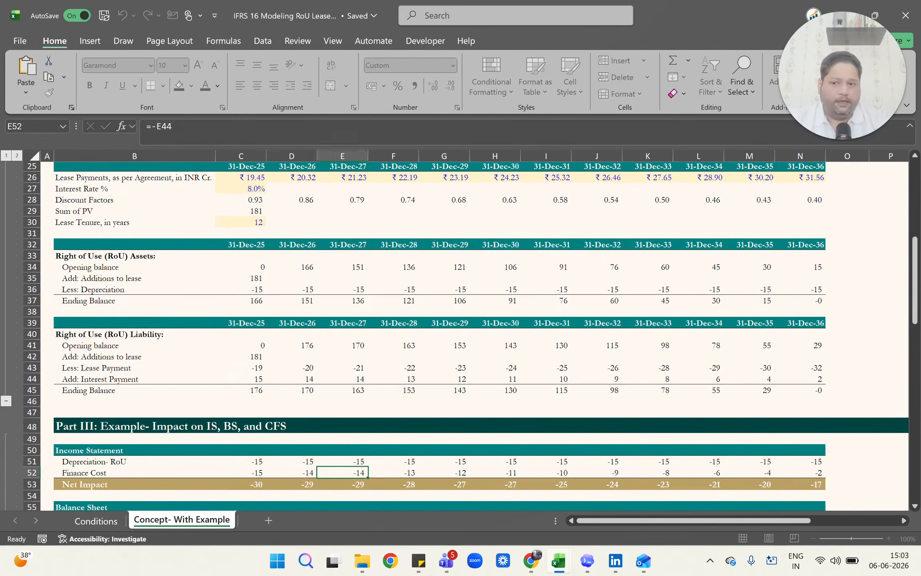
Inspect the Net Impact SUM formulas along row 53 from E53 to J53 without changing them.
key("Down")
scroll(231, 377, "down", 2)
key("F2")
key("Tab")
key("F2")
key("Tab")
key("F2")
key("Escape")
key("Right")
key("Right")
key("Right")
key("F2")
key("Escape")
key("Right")
key("Right")
Recheck the Net Impact formulas of the first years, from C53 through F53.
key("F2")
key("Escape")
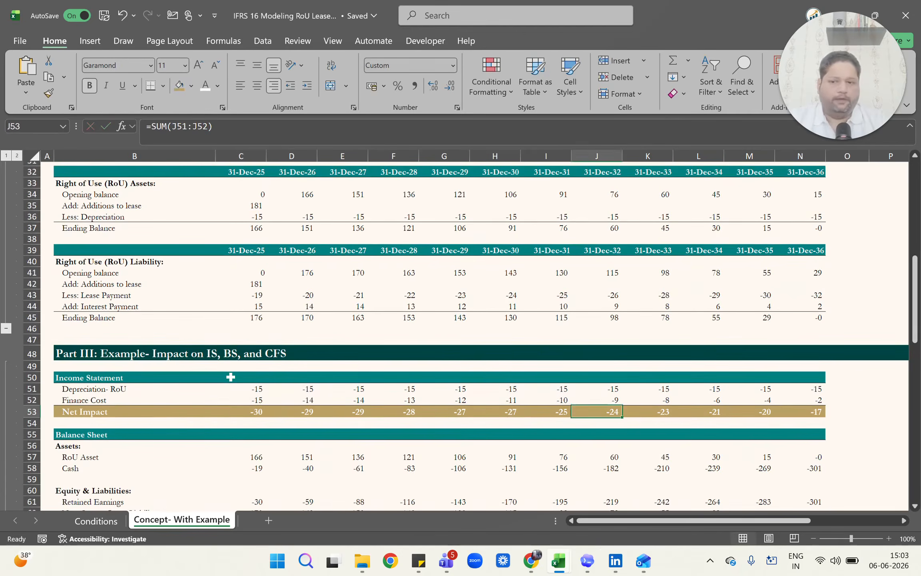
key("ctrl+Left")
key("Right")
key("F2")
key("Escape")
key("Right")
key("Right")
key("F2")
key("Escape")
key("Right")
Inspect the balance sheet RoU Asset formula in C57 and trace it to the RoU Assets Ending Balance.
scroll(231, 377, "down", 3)
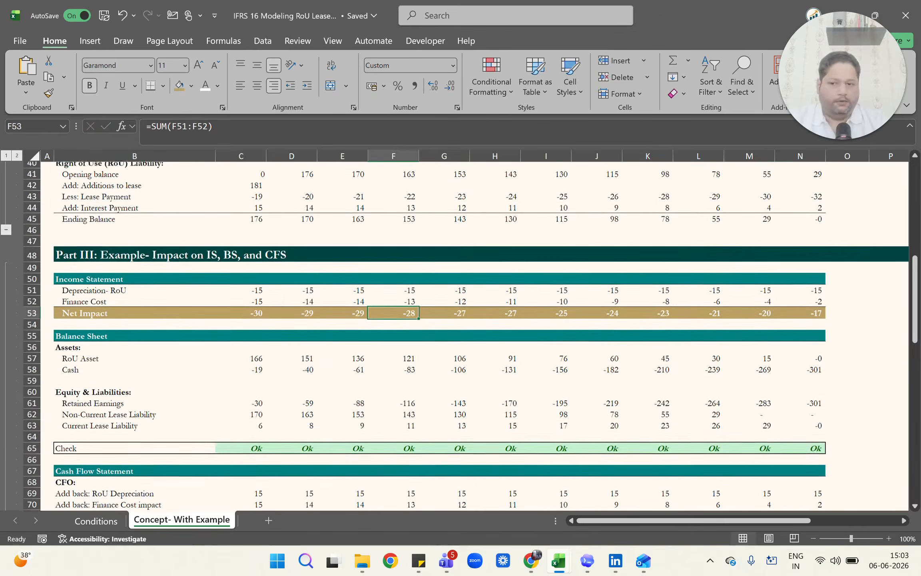
key("Left")
key("Left")
key("Left")
key("Down")
key("Down")
key("Down")
key("Down")
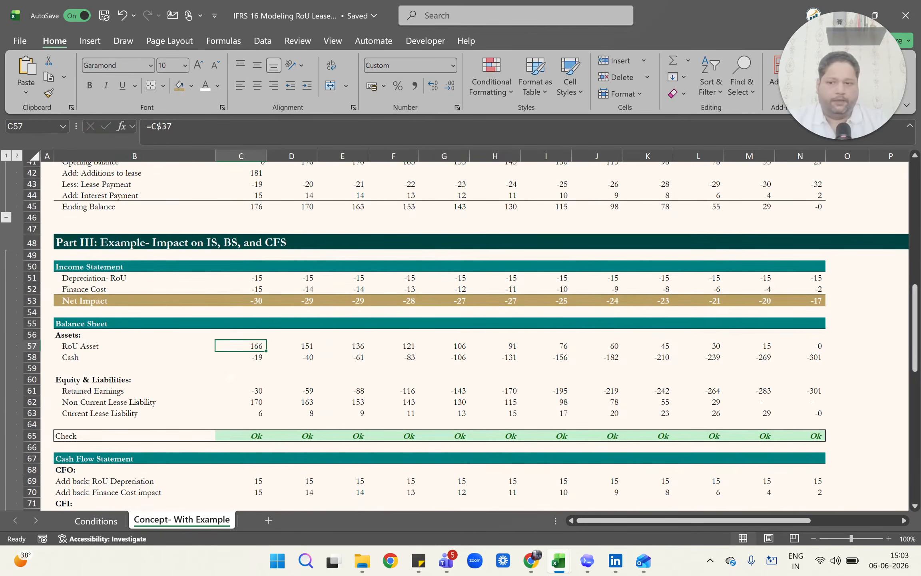
key("F2")
scroll(230, 377, "up", 3)
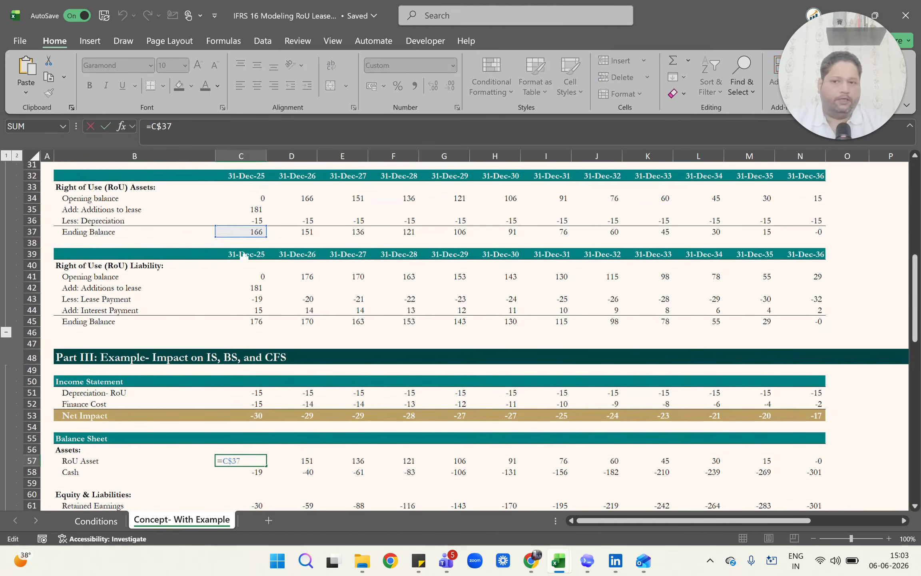
key("Escape")
Inspect the RoU Asset formula in F57 and return to the first year in C57.
key("Right")
key("Right")
key("Right")
key("Right")
key("F2")
key("Escape")
key("Left")
key("Left")
key("Left")
key("Left")
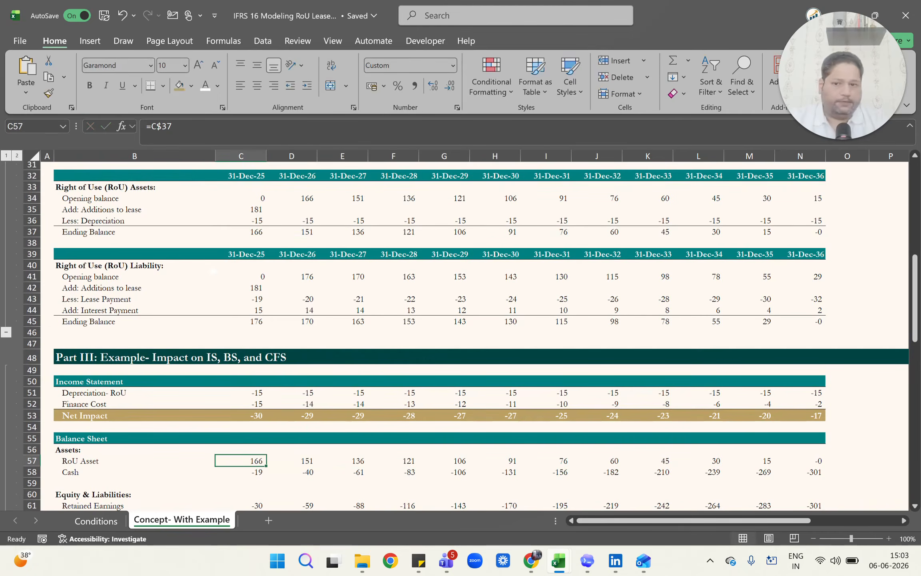
Inspect the Retained Earnings formulas in C61 through E61 and the Net Impact cells they reference.
scroll(213, 271, "down", 1)
key("Down")
key("Down")
key("Down")
key("Down")
key("F2")
key("Escape")
key("Right")
key("F2")
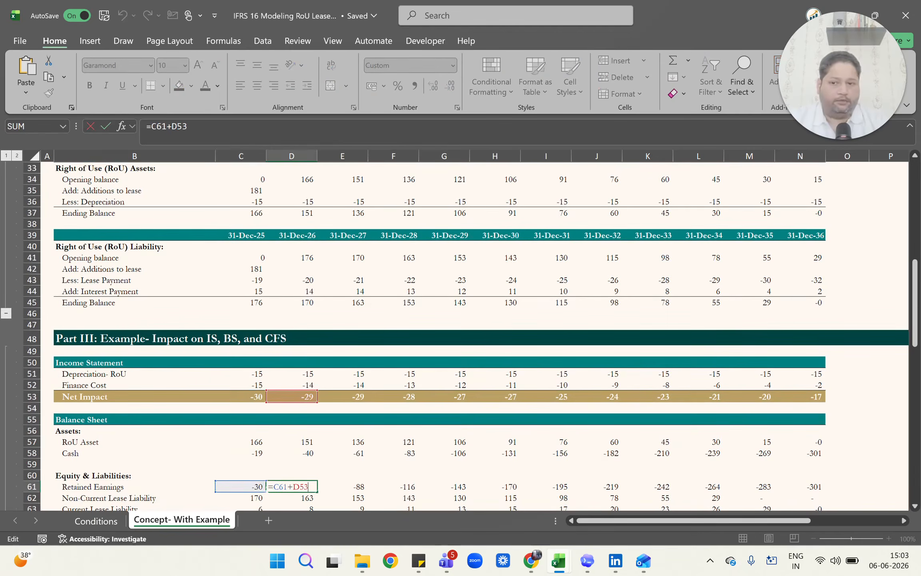
key("Escape")
key("Right")
key("F2")
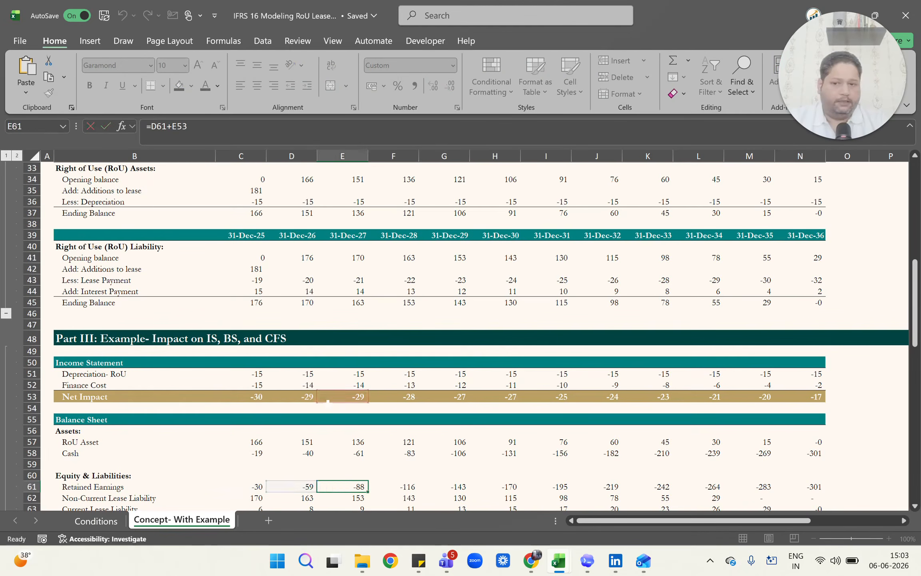
Inspect the Retained Earnings formulas for further years in row 61, then move back toward the first years.
key("Escape")
key("Right")
key("F2")
key("Escape")
key("Right")
key("F2")
key("Escape")
key("Right")
key("F2")
scroll(328, 402, "down", 1)
key("Escape")
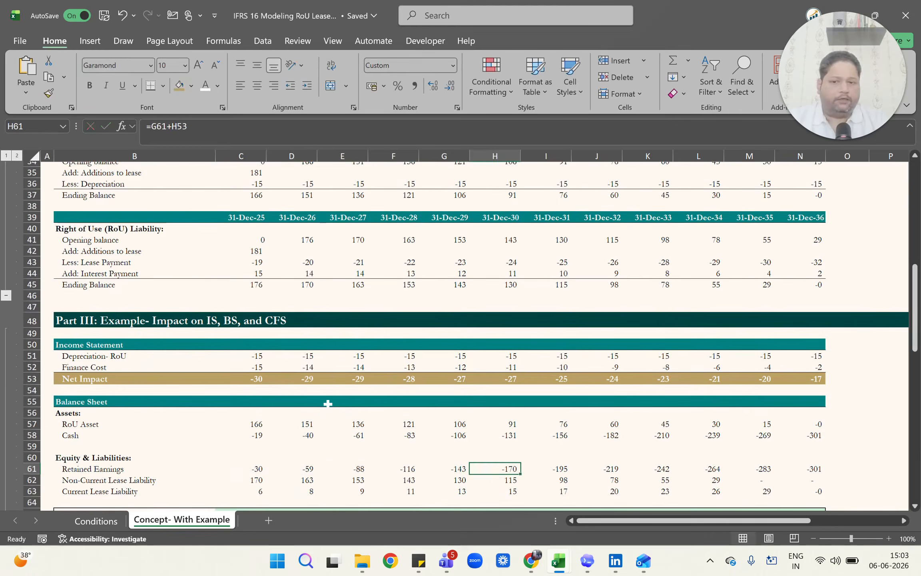
key("Left")
key("Left")
key("Left")
key("Left")
Go to the Current Lease Liability row and inspect the MIN formula in C63.
scroll(328, 403, "down", 1)
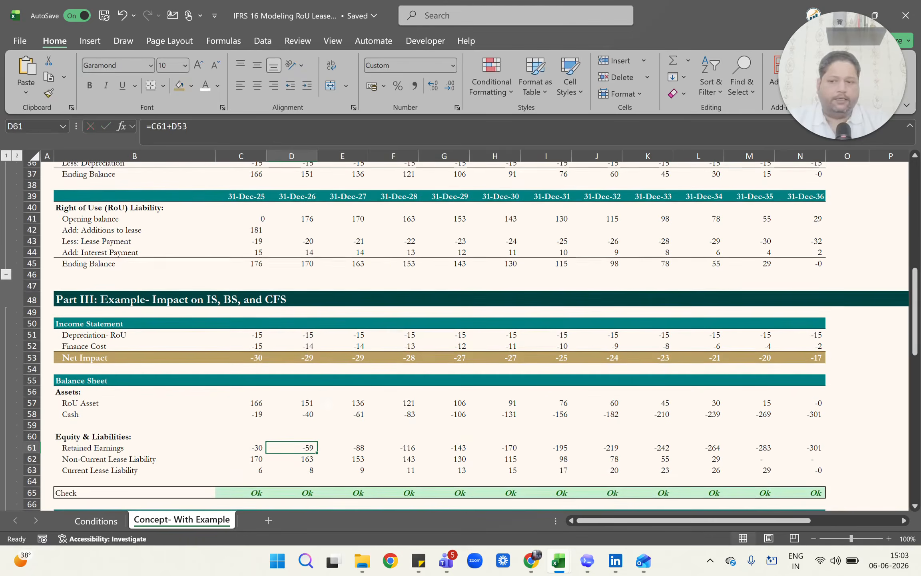
key("Left")
key("Right")
key("Down")
key("Left")
key("Down")
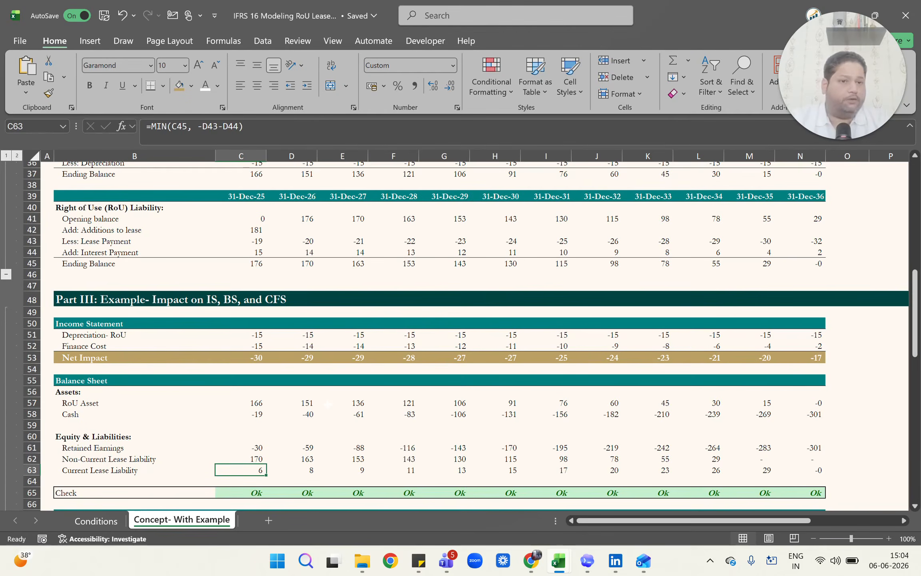
key("F2")
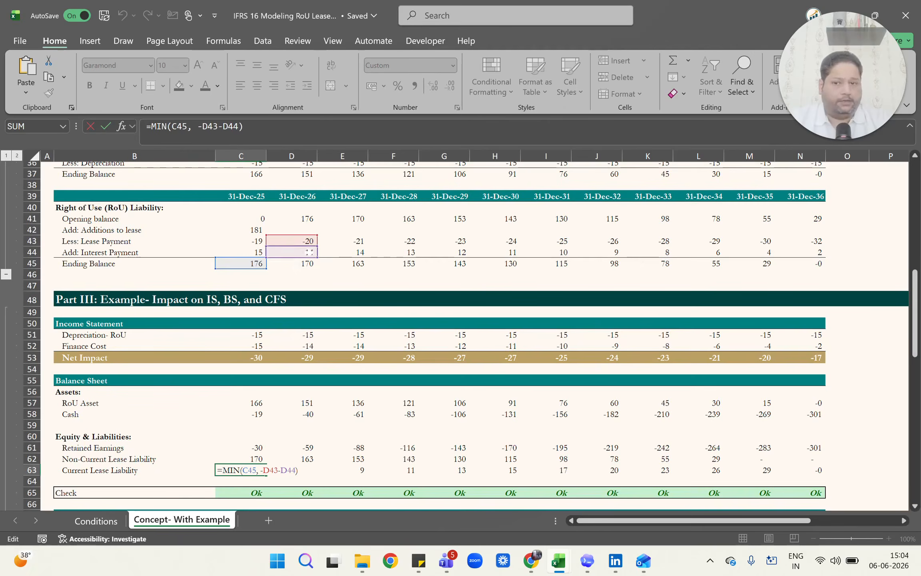
Inspect the Current Lease Liability MIN formulas for the following years along row 63 without changing them.
key("Tab")
key("F2")
key("Tab")
key("F2")
key("Tab")
key("F2")
key("Tab")
key("Tab")
key("F2")
key("Tab")
key("F2")
key("Escape")
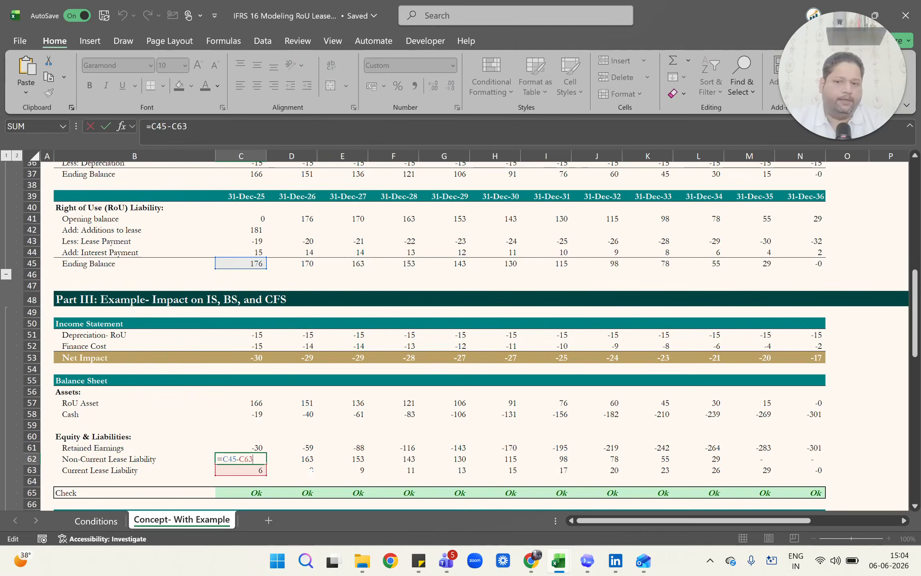
Inspect the Non-Current Lease Liability formulas along row 62, starting from C62.
key("Escape")
key("Tab")
key("F2")
key("Tab")
key("F2")
key("Tab")
key("F2")
key("Tab")
key("F2")
key("Escape")
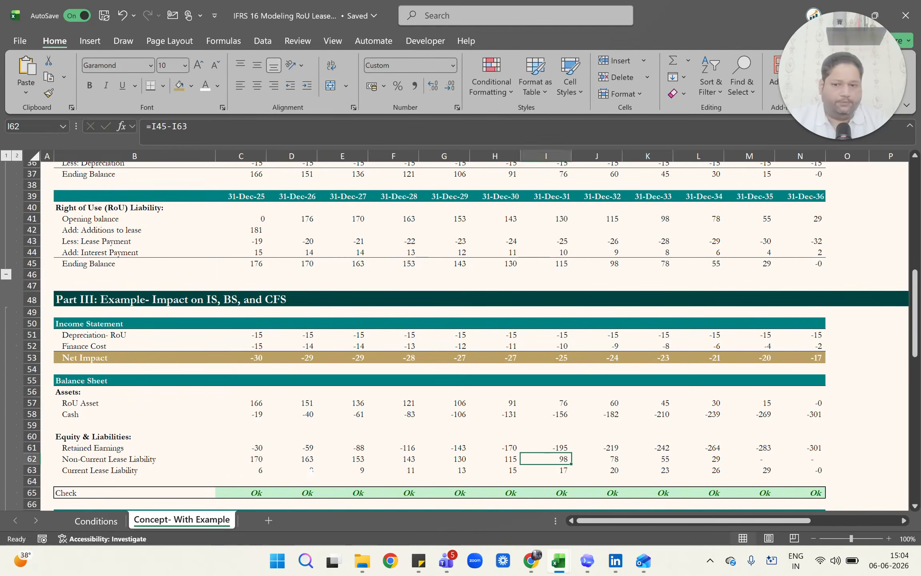
Review the RoU Depreciation add-back formulas in the Cash Flow Statement, starting at C69.
key("ctrl+Left")
key("Right")
scroll(311, 471, "down", 4)
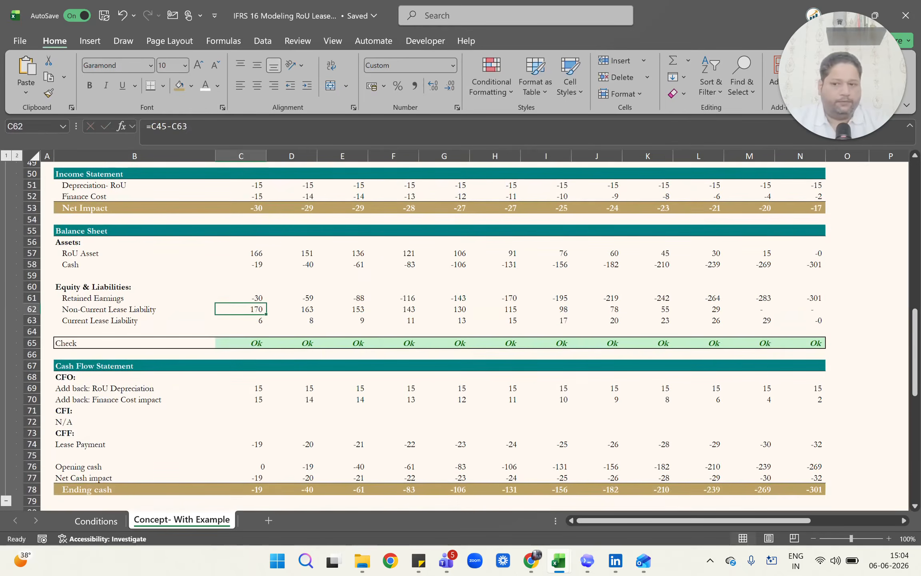
left_click(250, 387)
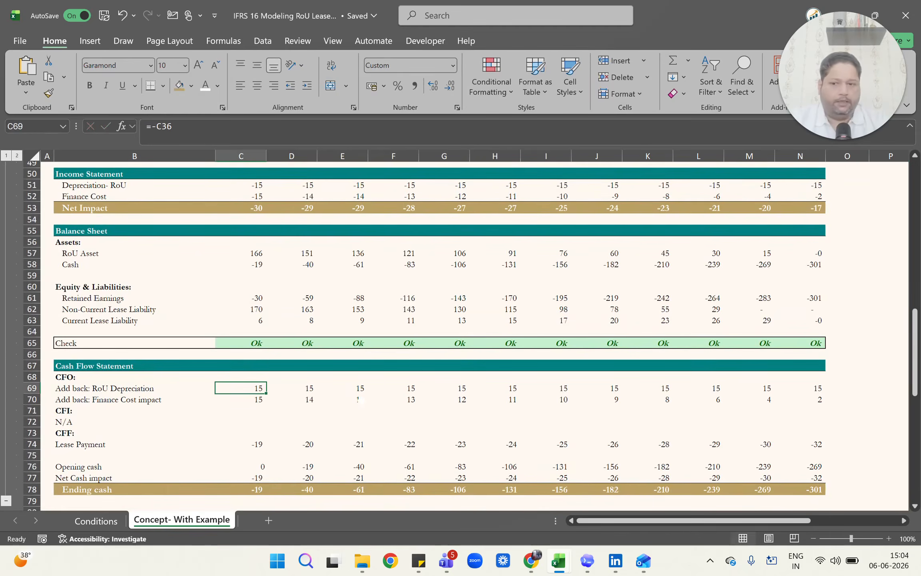
key("Right")
key("Right")
key("Right")
Inspect the Finance Cost impact add-back formulas in C70 and E70.
key("ctrl+Left")
key("Down")
key("Right")
key("F2")
key("Tab")
key("F2")
key("Tab")
key("F2")
key("Escape")
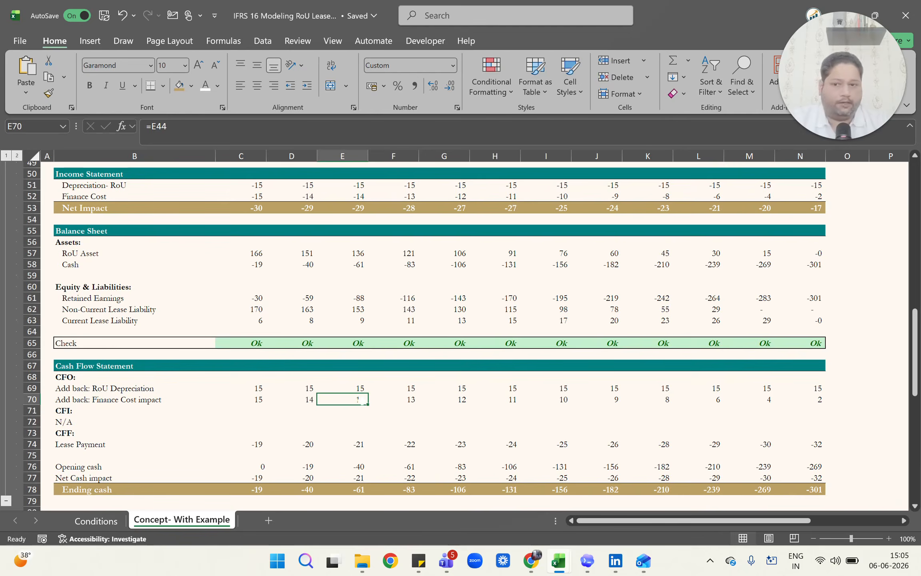
Inspect the CFF Lease Payment formula in C74 and trace it to the RoU Liability and lease input rows.
key("ctrl+Left")
key("ctrl+Down")
key("Right")
key("F2")
key("Escape")
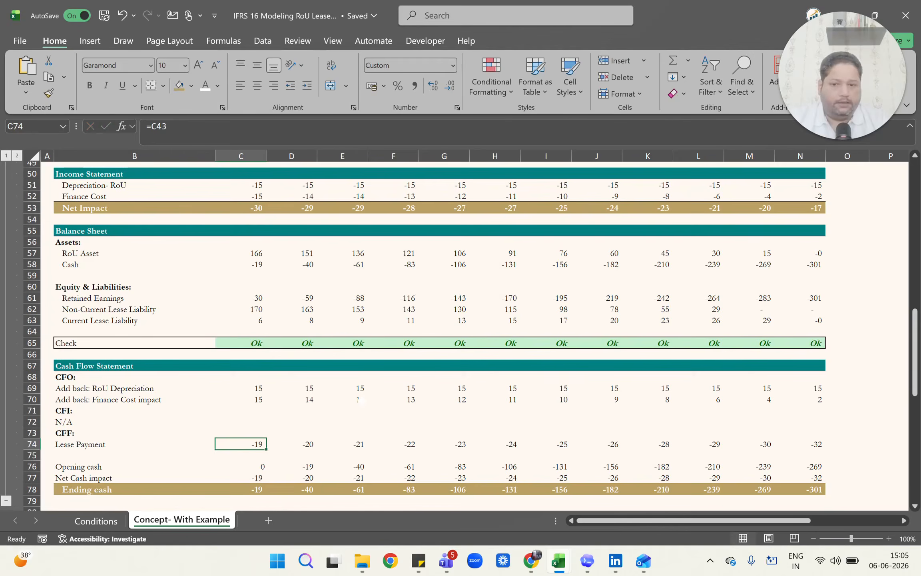
key("F2")
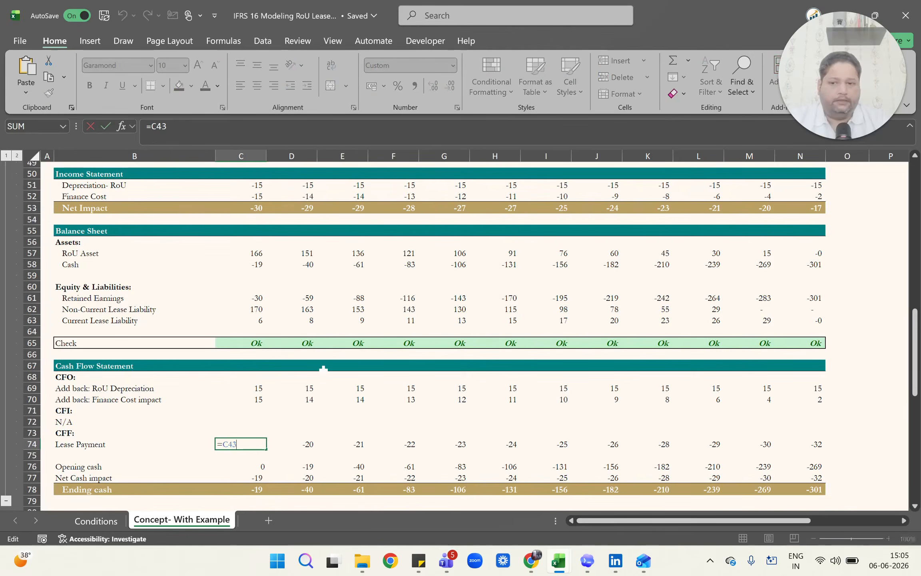
scroll(323, 369, "up", 7)
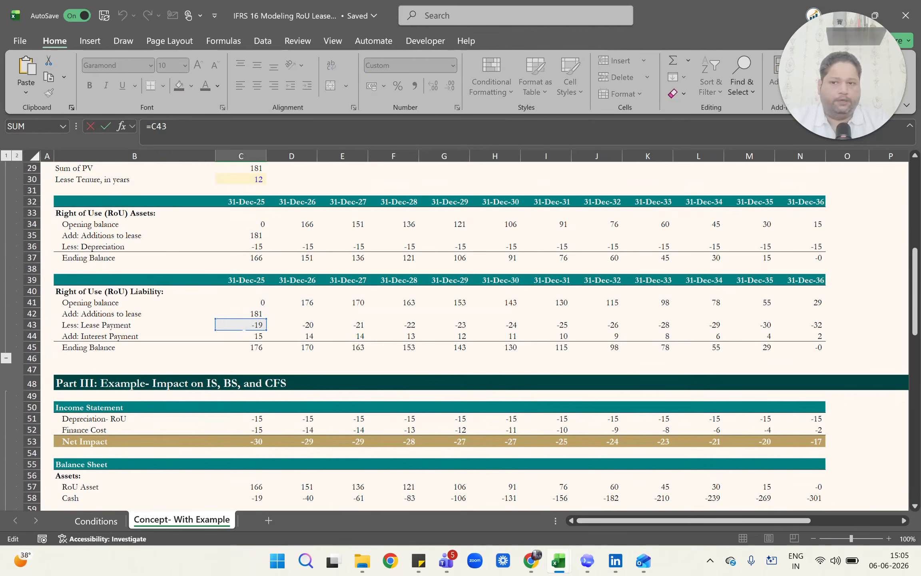
scroll(455, 336, "up", 1)
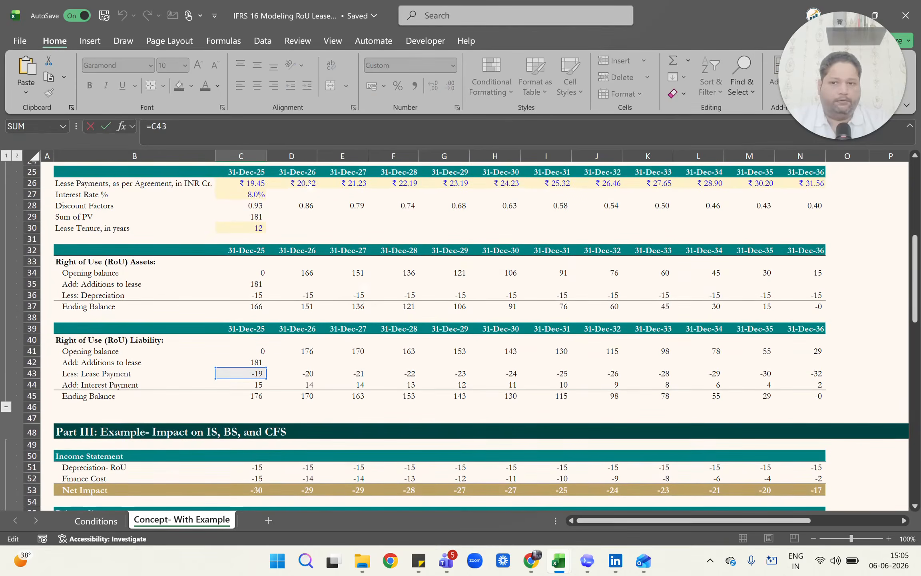
key("Escape")
Check the Lease Payment formulas of the following years in row 74 and return to the label in B74.
key("Right")
key("Right")
key("Right")
key("Right")
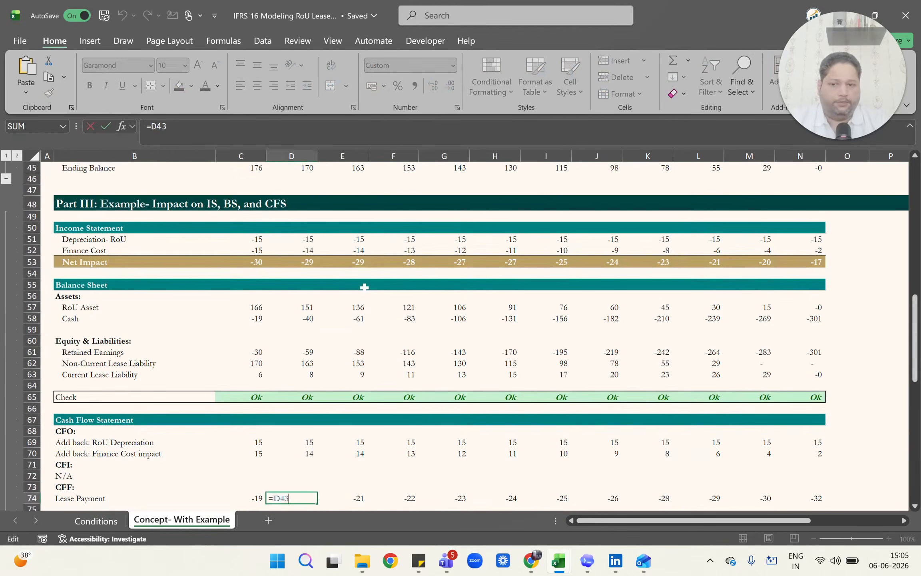
scroll(364, 286, "down", 2)
key("ctrl+Left")
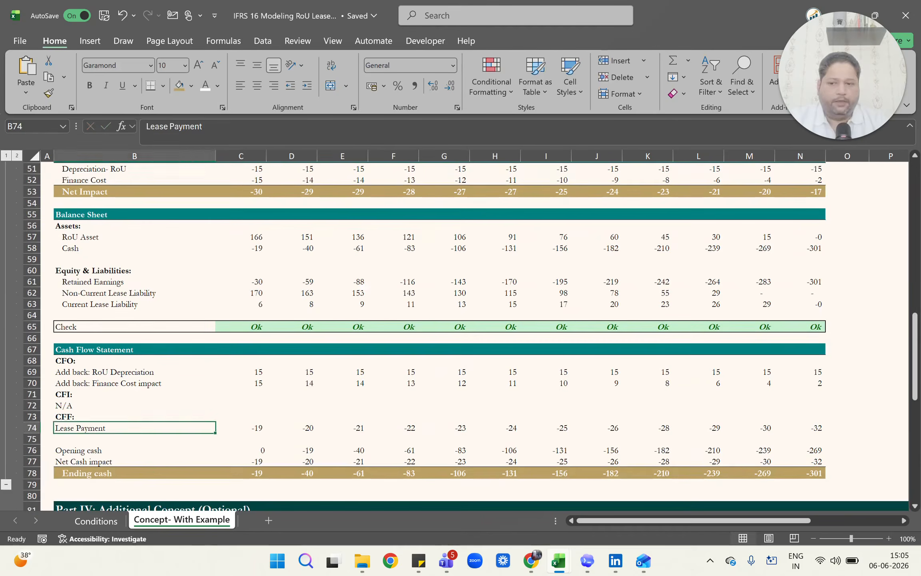
Go to the cash reconciliation rows and inspect the Opening cash cell C76.
key("Right")
key("Right")
key("Down")
key("Down")
Enter =C74 as the Net Cash impact in C77 and go to Ending cash in C78.
key("Down")
key("Left")
key("Up")
key("F2")
key("Escape")
key("Down")
type("=")
key("Up")
key("Up")
key("Up")
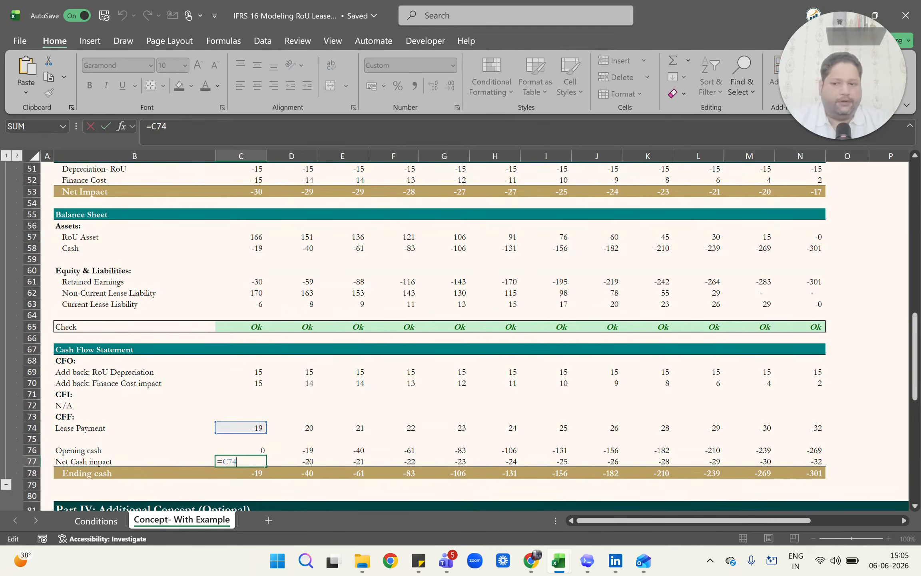
key("ctrl+Return")
key("Down")
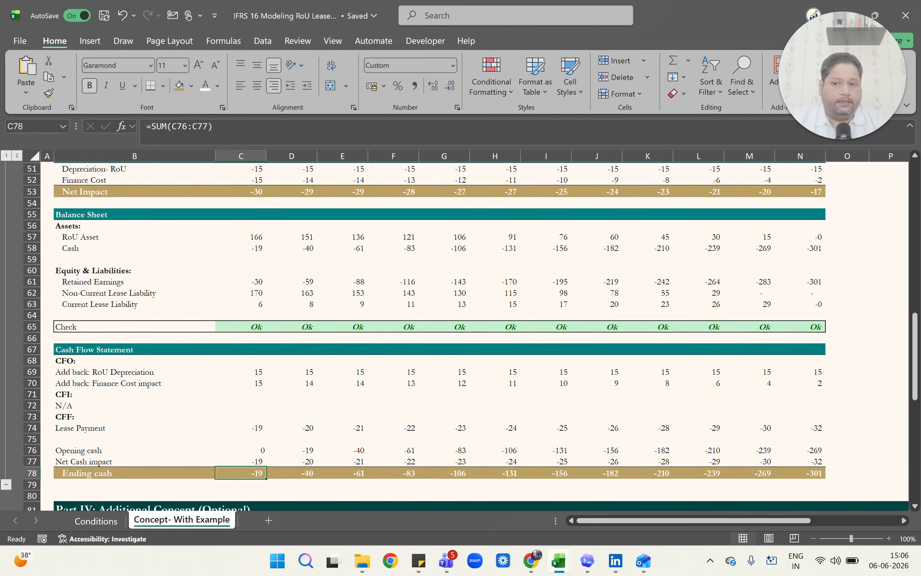
Highlight the CFO add-back rows 69 and 70 and the CFF Lease Payment row 74.
left_click(255, 371)
key("shift+space")
key("shift+Down")
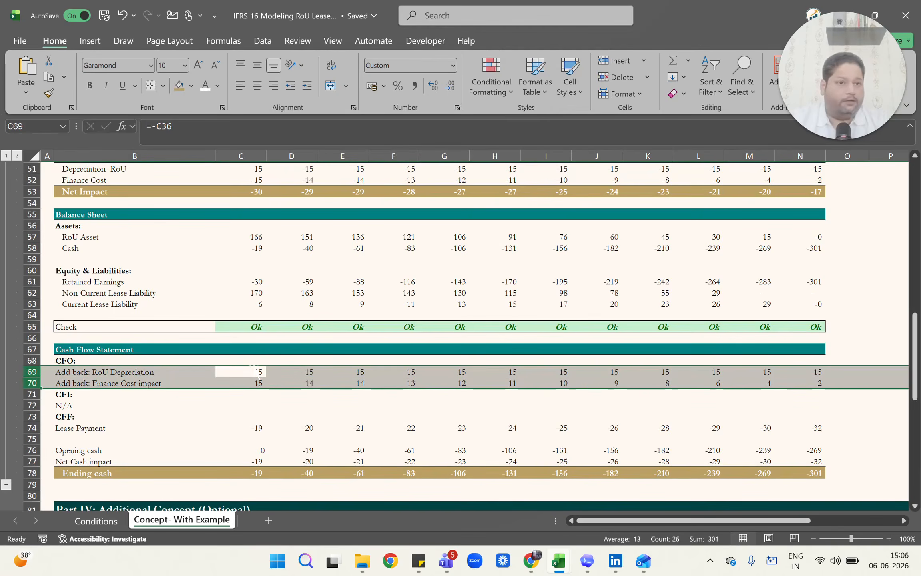
left_click(256, 370)
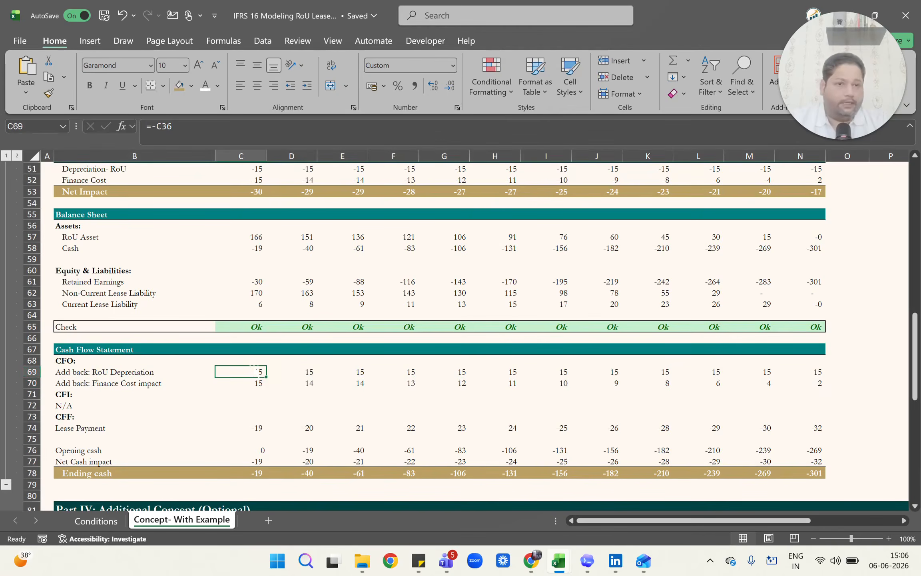
left_click(32, 372)
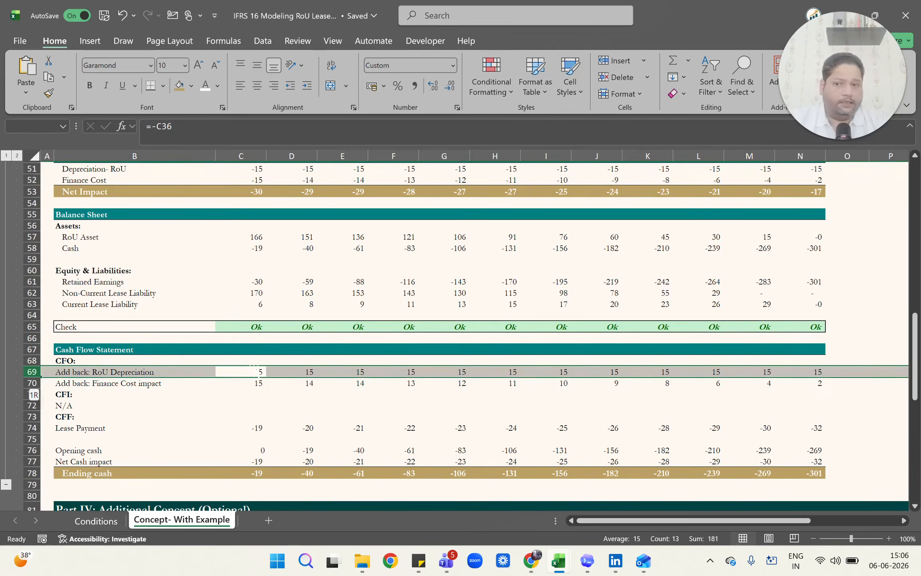
left_click_drag(32, 377, 32, 388)
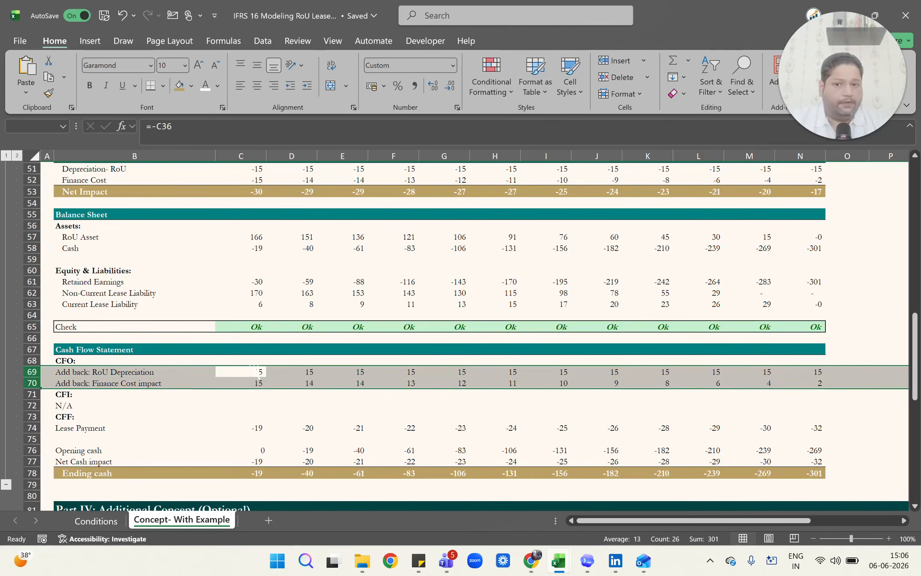
key("Down")
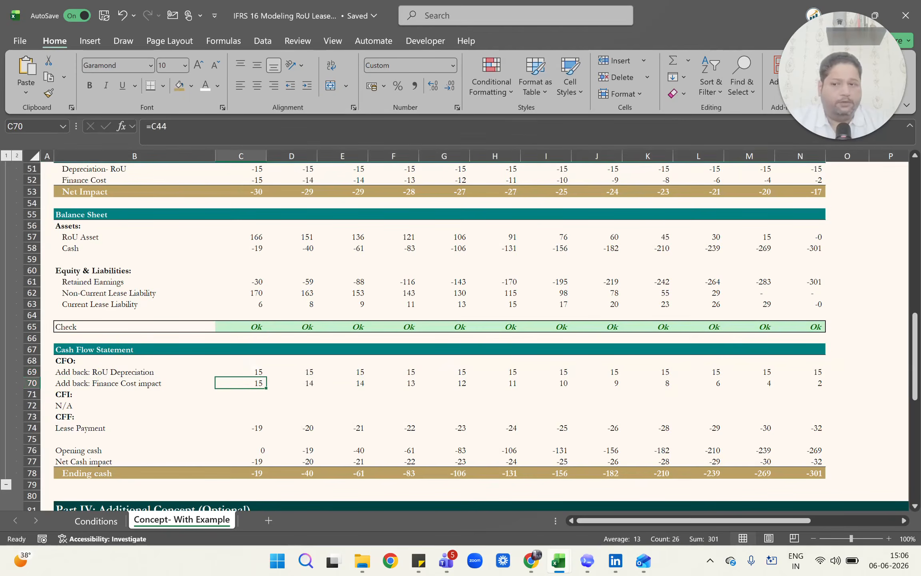
key("ctrl+Down")
key("shift+space")
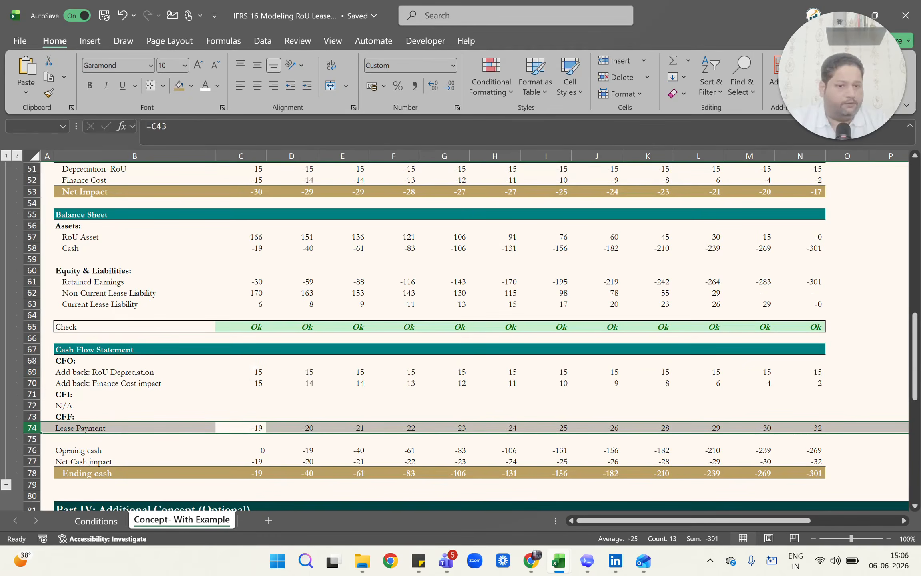
Inspect the Net Cash impact formula in C77 and the same formulas of the following years in row 77.
key("Down")
key("Down")
key("Down")
key("F2")
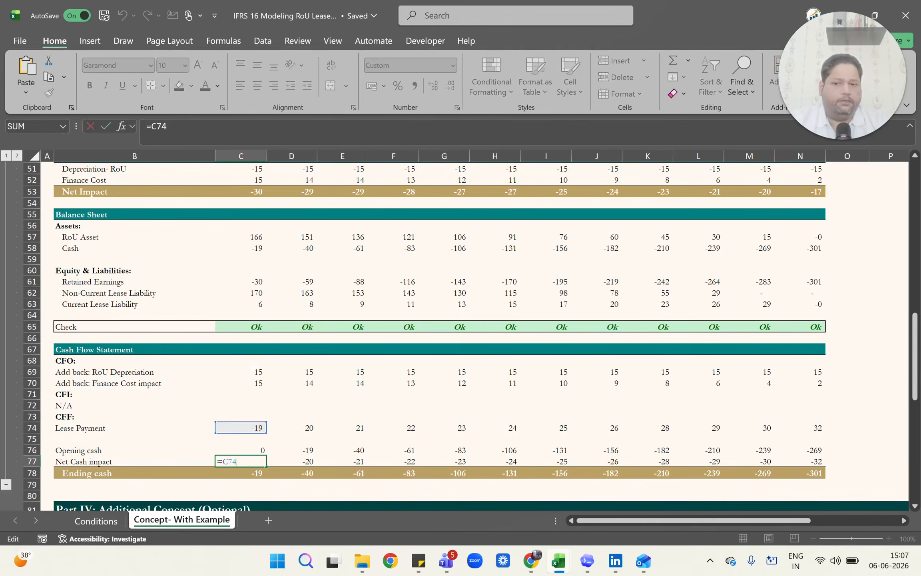
key("Escape")
key("Right")
key("F2")
key("Escape")
key("Right")
key("F2")
key("Escape")
key("Right")
key("F2")
key("Escape")
key("Right")
Inspect the Ending cash formula in C78 and check the formulas of the next years in row 78.
key("F2")
key("Escape")
key("Right")
key("F2")
key("Escape")
key("ctrl+Left")
key("Right")
key("Down")
key("F2")
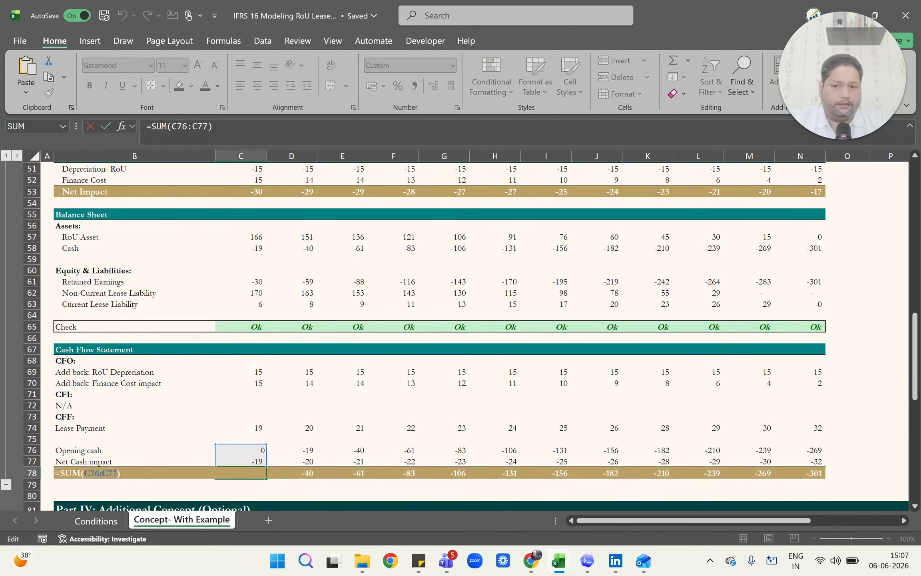
key("Escape")
key("Right")
key("F2")
key("Escape")
key("Right")
key("F2")
key("Escape")
key("Right")
key("F2")
Check the Opening cash formulas in row 76 year by year, starting from D76.
key("Escape")
key("Left")
key("Up")
key("Up")
key("Left")
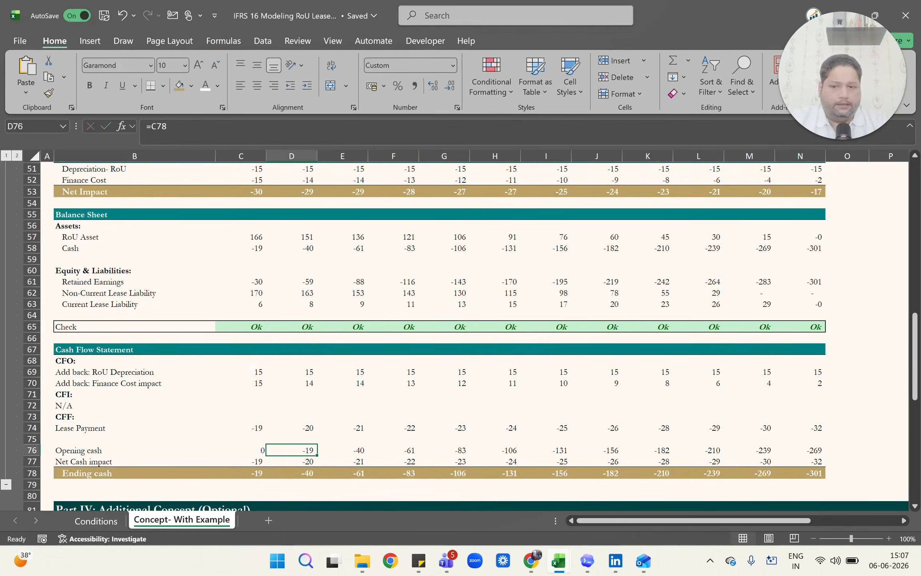
key("F2")
key("Escape")
key("Right")
key("F2")
key("Escape")
key("Right")
key("F2")
key("Escape")
key("Right")
key("F2")
key("Escape")
key("F2")
key("Escape")
key("Right")
Return to row 78 and check the Ending cash formulas of the remaining years.
key("F2")
key("Escape")
key("Down")
key("Down")
key("Left")
key("F2")
key("Escape")
key("Right")
key("F2")
key("Escape")
key("Right")
key("F2")
key("Escape")
key("Right")
key("F2")
key("Escape")
key("Right")
key("F2")
key("Escape")
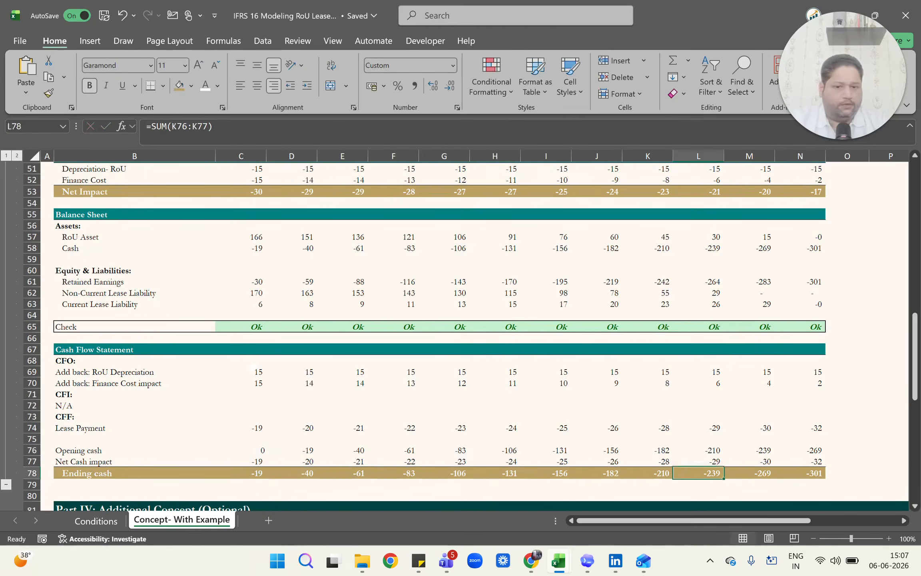
Enter =C78 as the balance sheet Cash in C58.
left_click(136, 247)
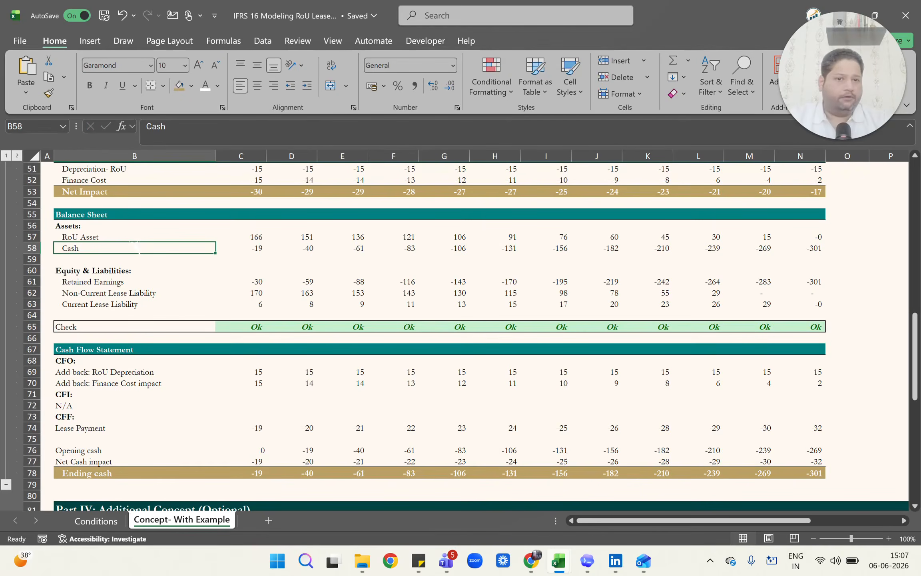
key("Right")
type("=C78")
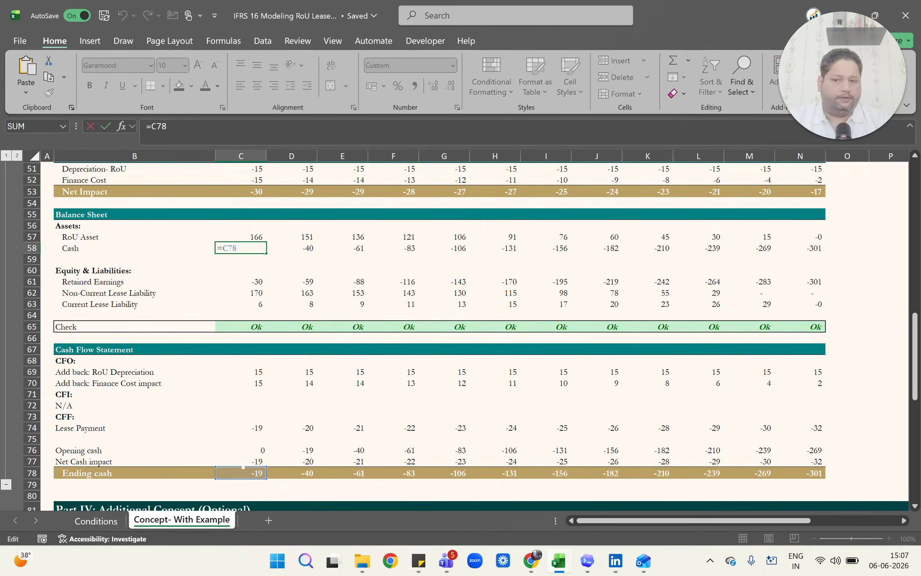
key("Tab")
Check the Cash formulas of the following years in row 58 and return to the label in B58.
key("F2")
key("Tab")
key("F2")
key("Tab")
key("F2")
key("Tab")
key("Tab")
key("F2")
key("Escape")
key("ctrl+Left")
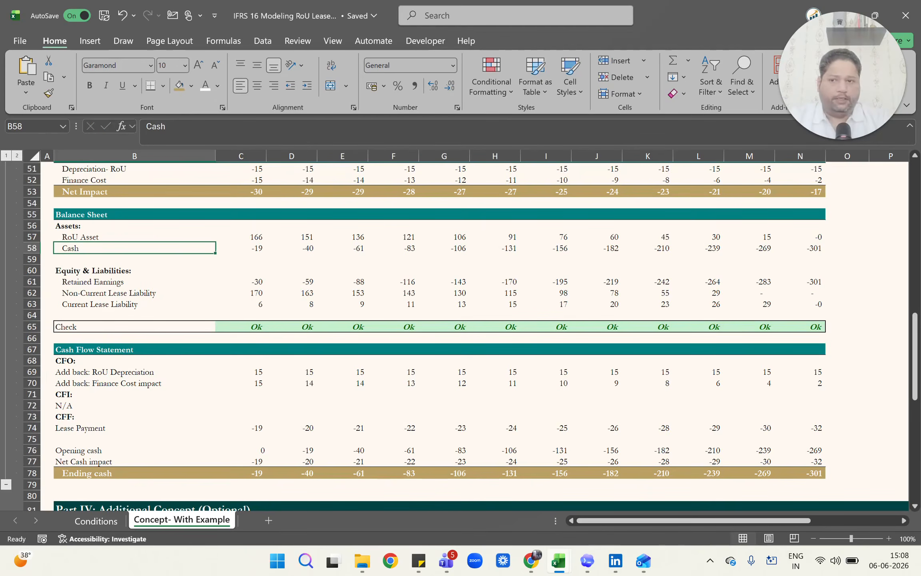
Inspect the balance sheet Check formula in C65 and the checks of the following years in row 65.
left_click(256, 327)
key("F2")
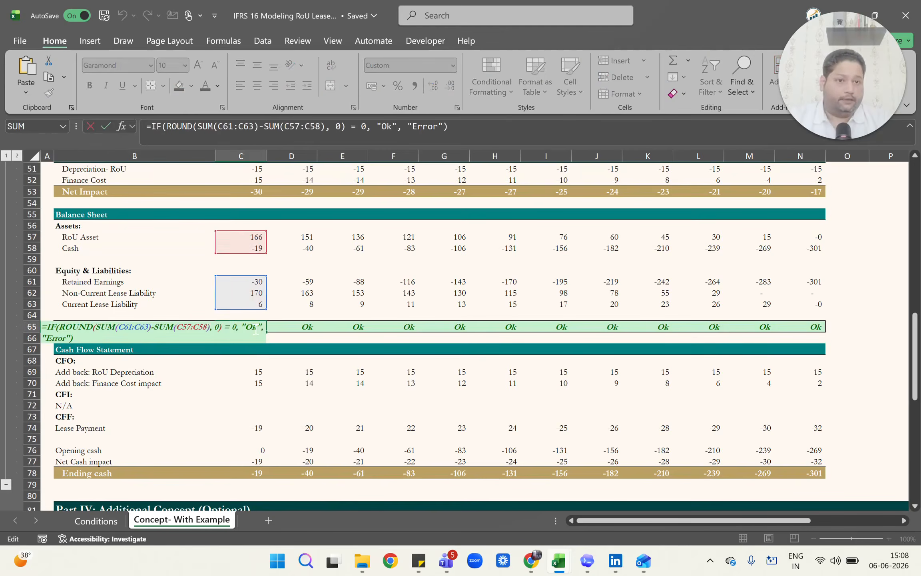
key("Tab")
key("Tab")
key("F2")
key("Tab")
key("F2")
key("Tab")
key("F2")
key("Tab")
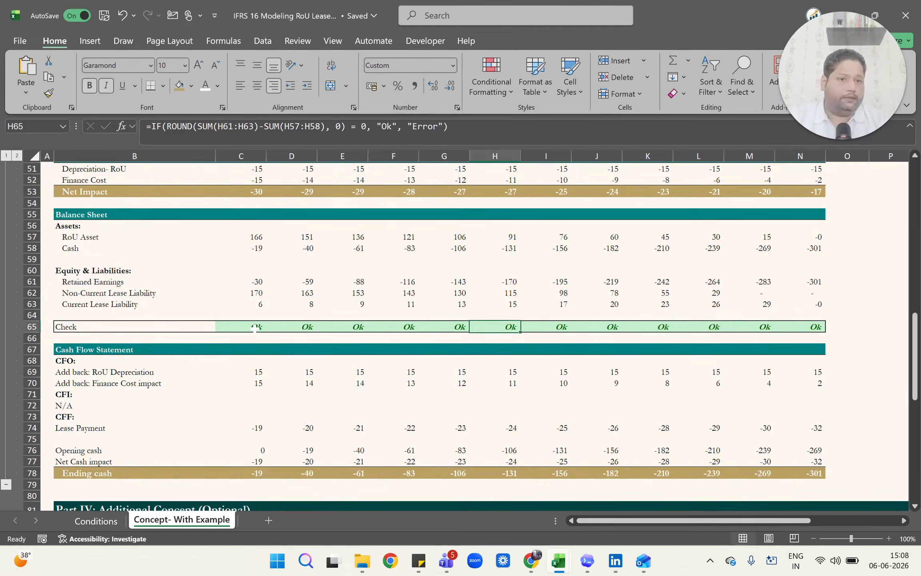
Compare the totals of the equity and liabilities cells G61:G63 and the asset cells G57:G58.
key("Left")
key("Up")
key("Up")
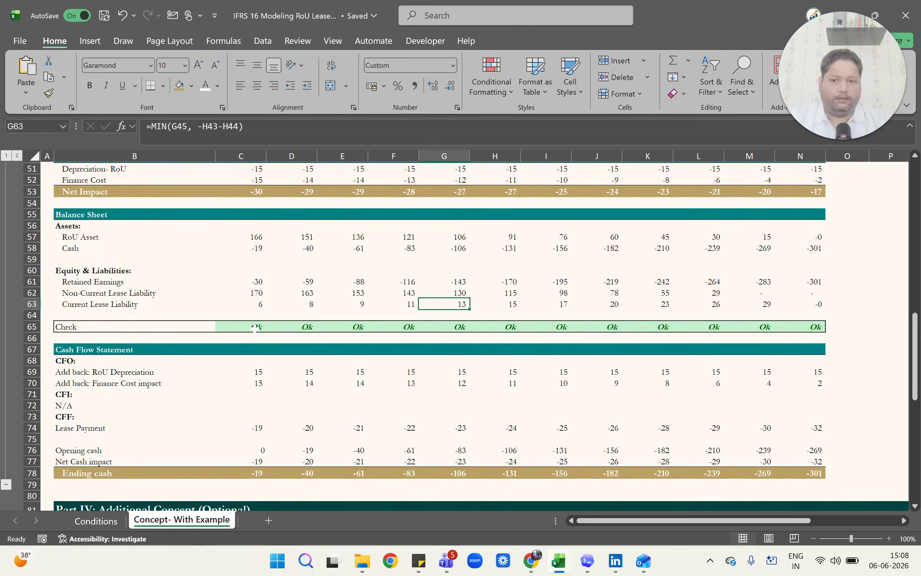
key("shift+Up")
key("shift+Up")
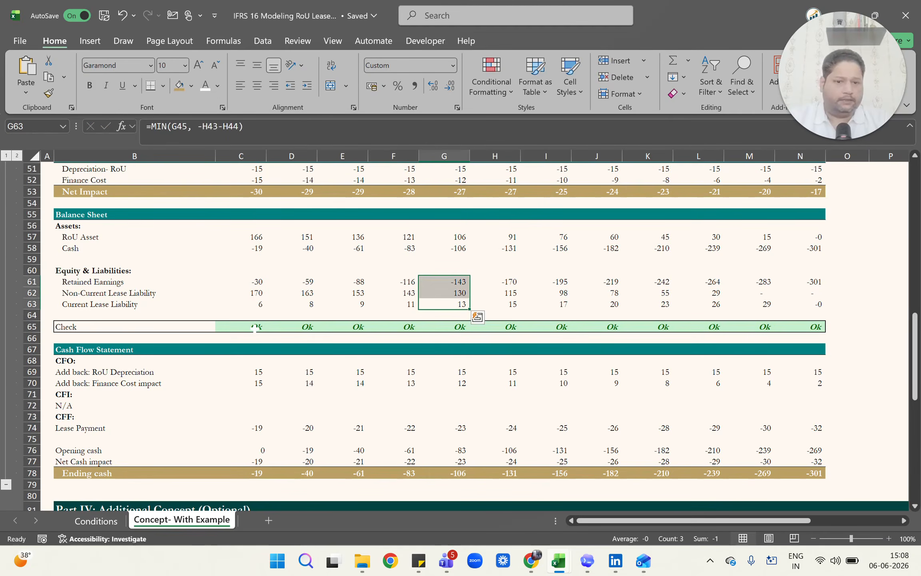
key("Up")
key("Up")
key("Up")
key("Up")
key("Up")
key("shift+Up")
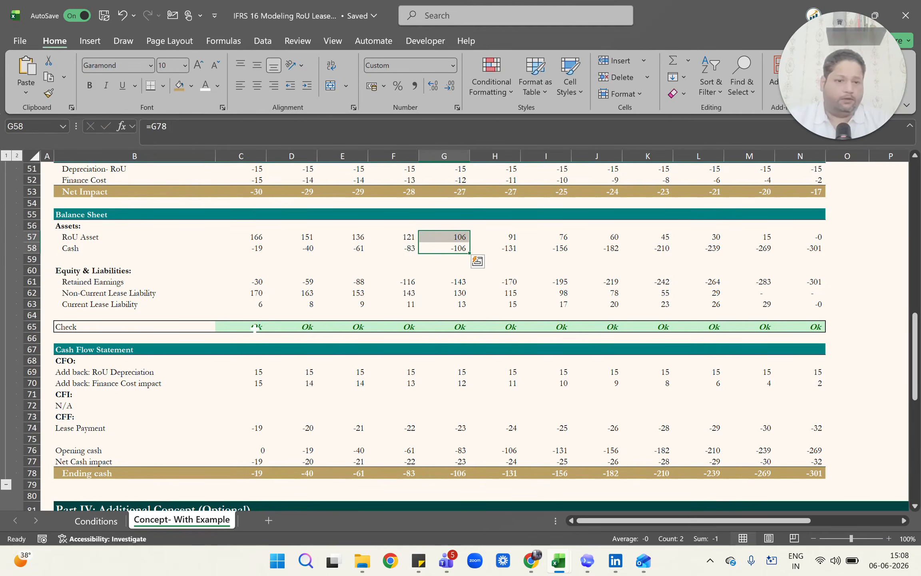
Compare the totals of the asset cells D57:D58 and the equity and liabilities cells D61:D63.
key("Left")
key("Left")
key("Left")
key("shift+Up")
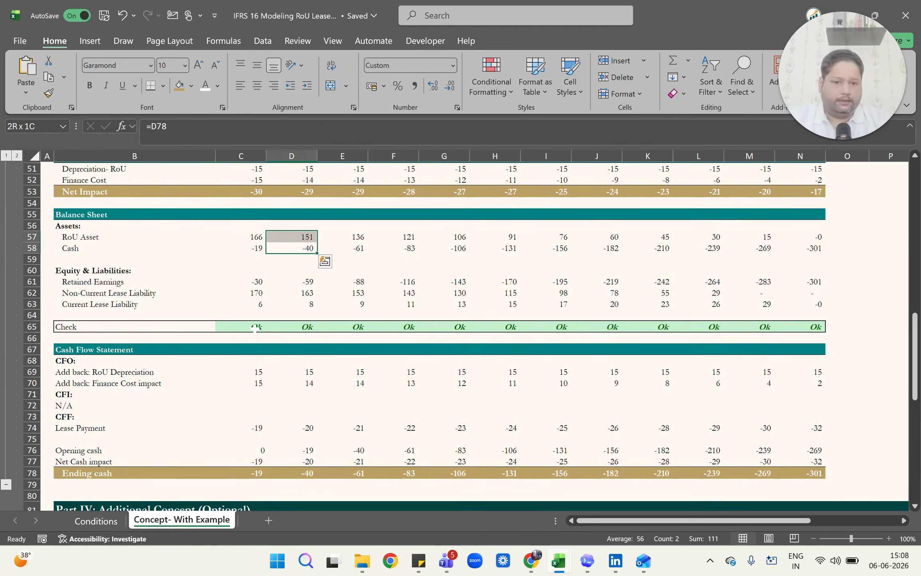
key("Down")
key("Down")
key("Down")
key("shift+Down")
key("shift+Down")
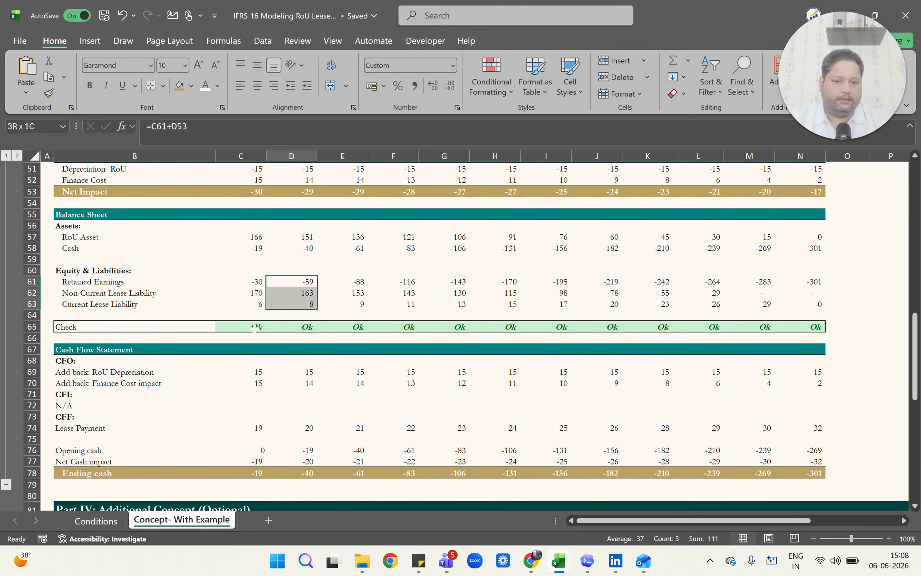
Switch to the Conditions sheet and read the Identified Asset test and its explanation in B8.
scroll(255, 329, "down", 2)
scroll(255, 326, "up", 2)
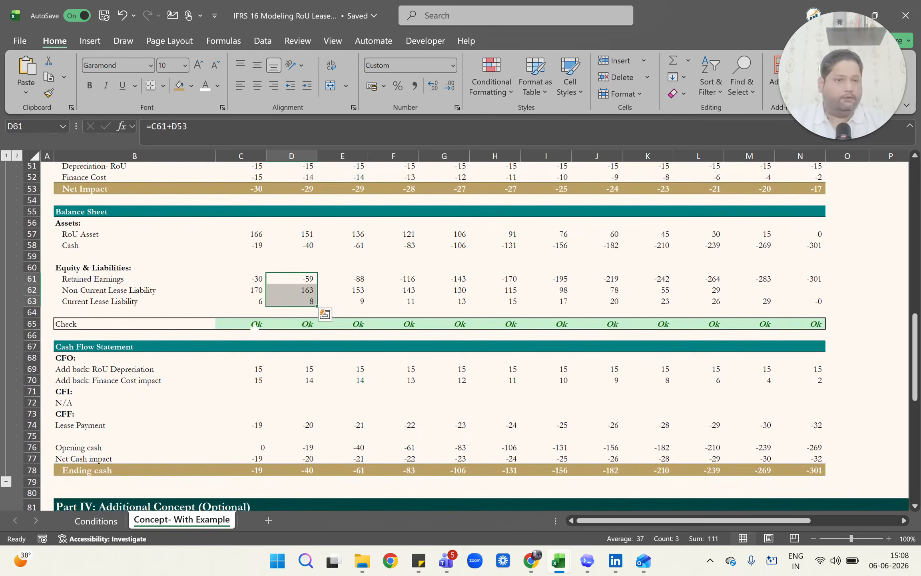
scroll(254, 327, "down", 1)
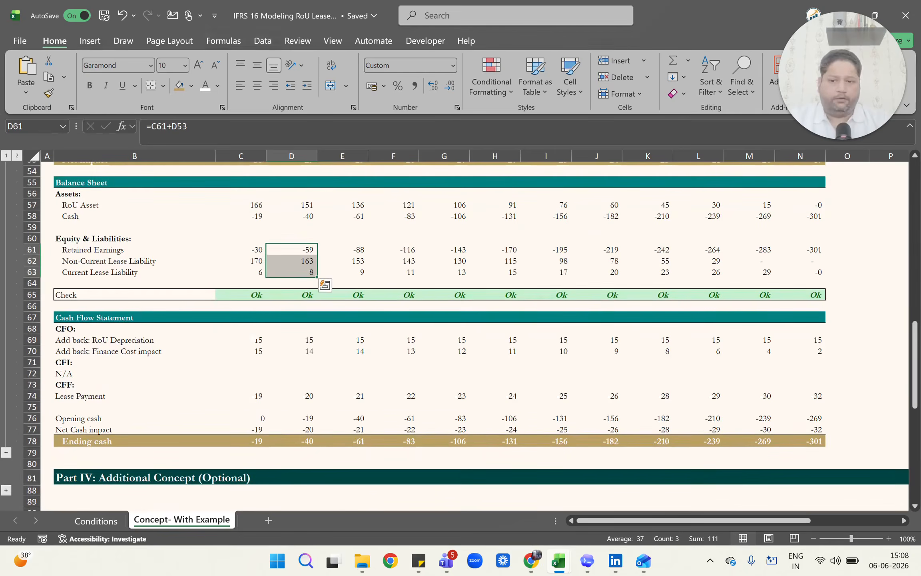
left_click(324, 285)
left_click(151, 309)
key("ctrl+Page_Up")
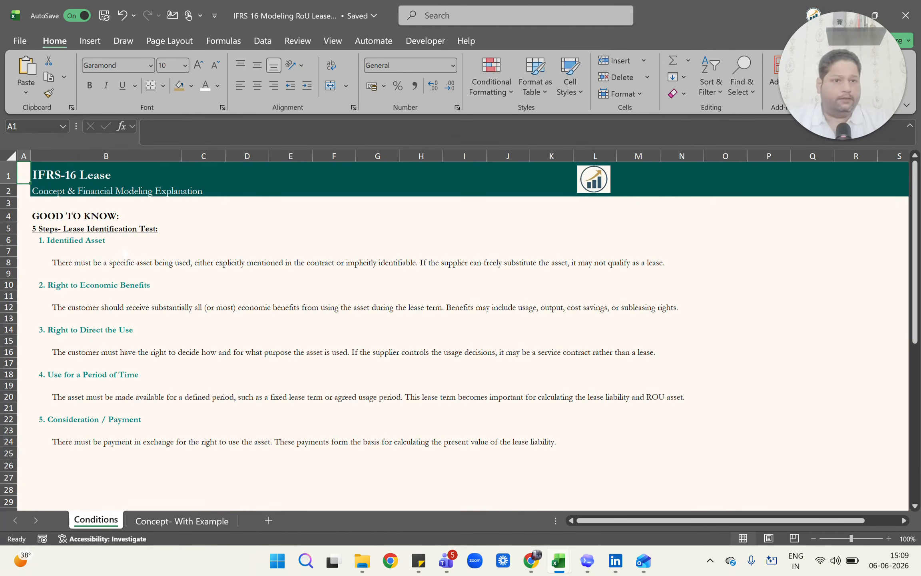
left_click(102, 241)
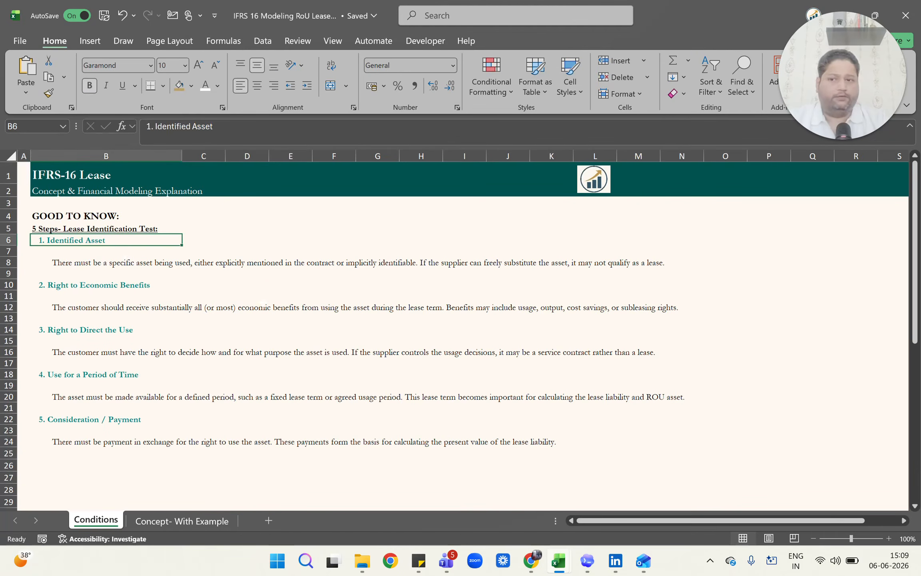
left_click(106, 263)
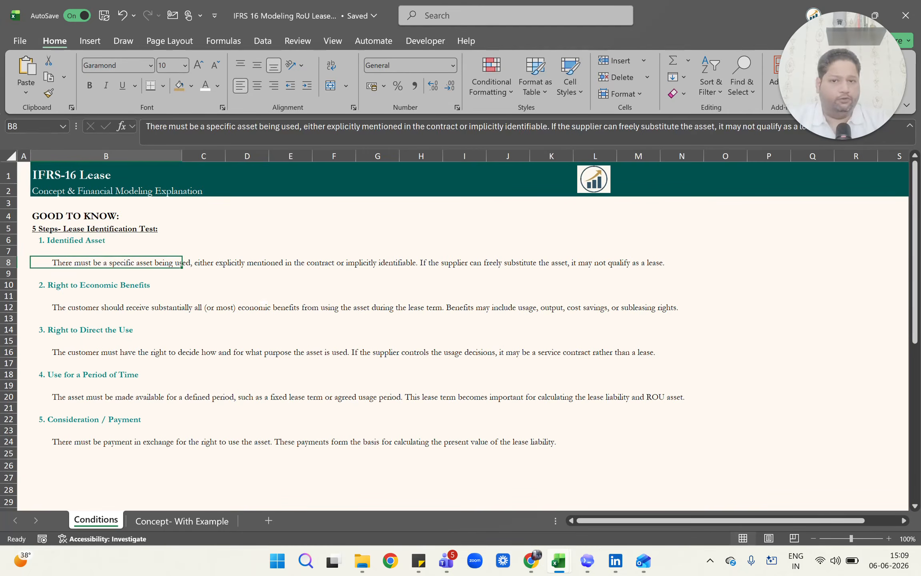
Read the Right to Economic Benefits and Right to Direct the Use tests down to B16.
key("Down")
key("Down")
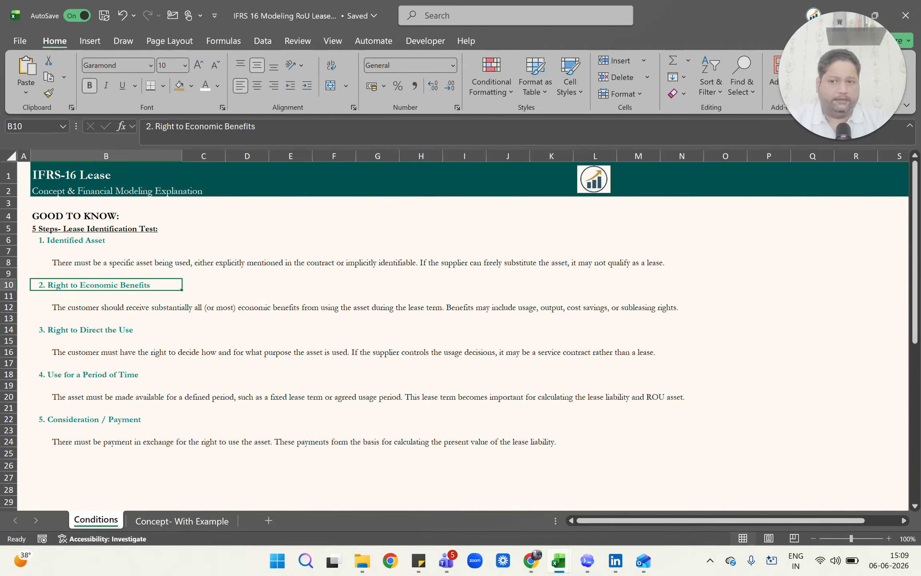
key("Down")
key("Down")
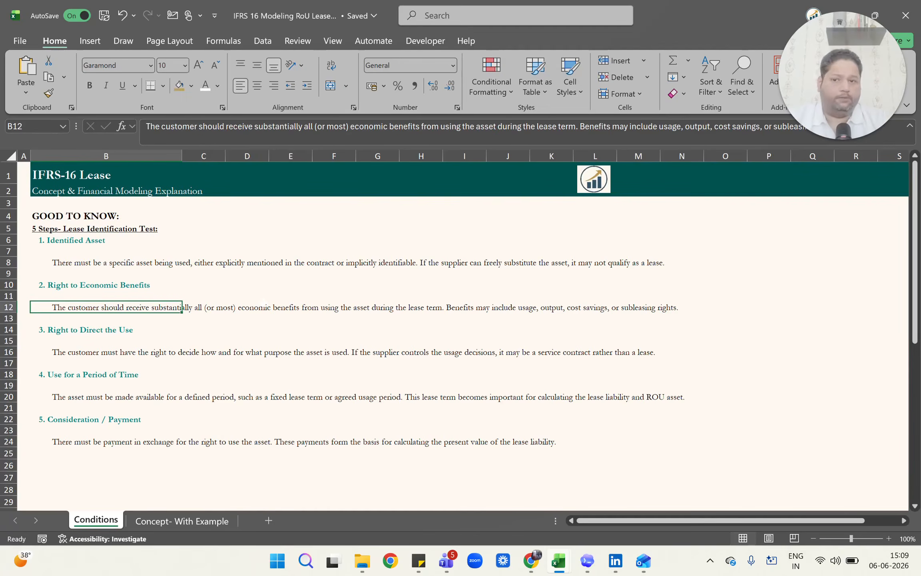
key("ctrl+Down")
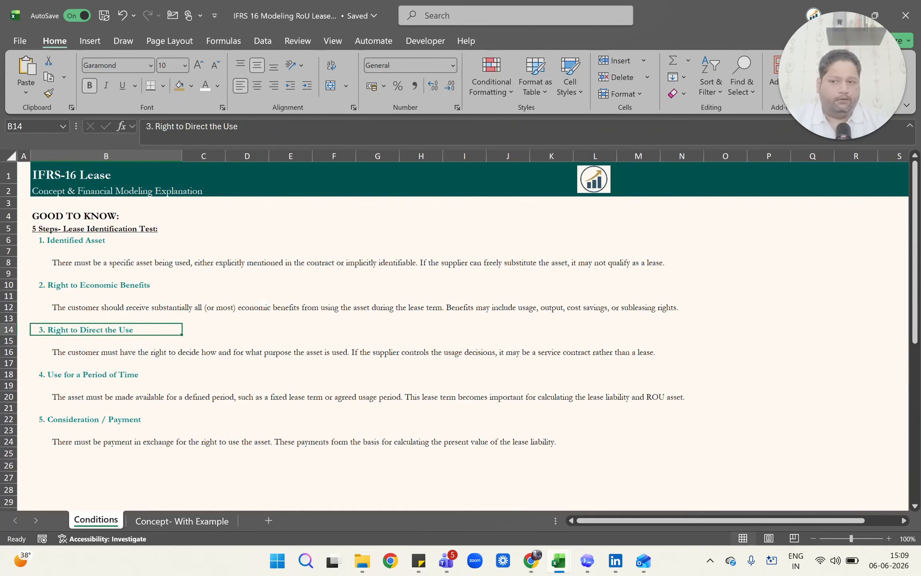
key("ctrl+Down")
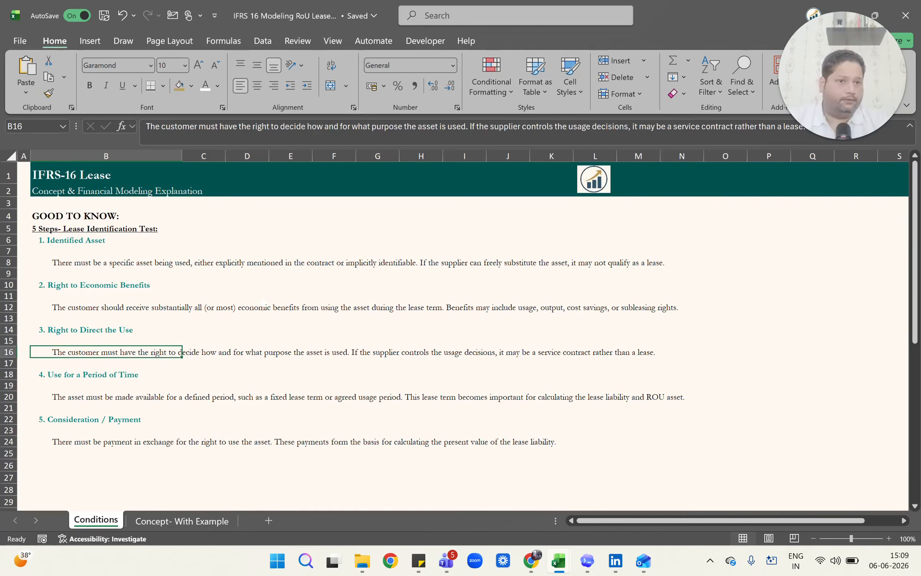
Review the Use for a Period of Time and Consideration / Payment tests, highlighting explanation rows 20 and 24.
key("ctrl+Down")
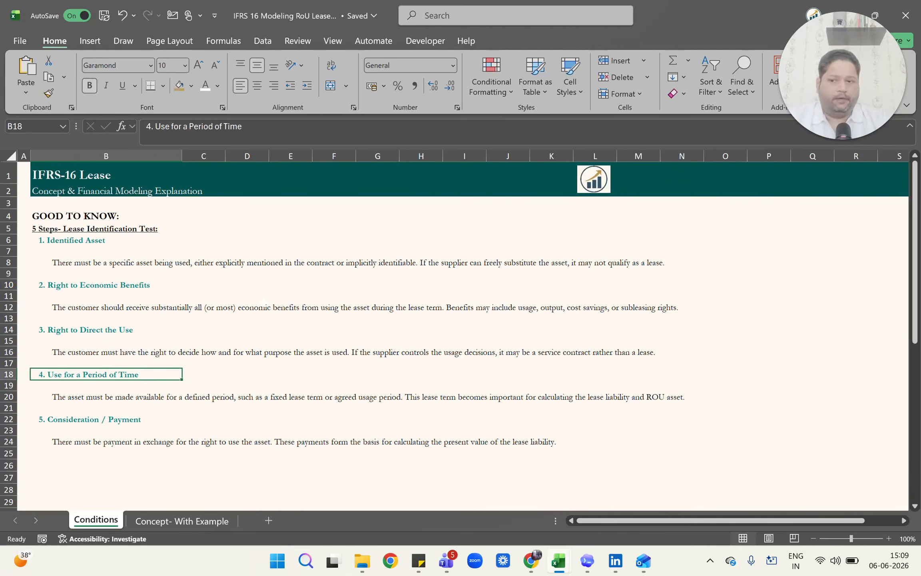
key("ctrl+Down")
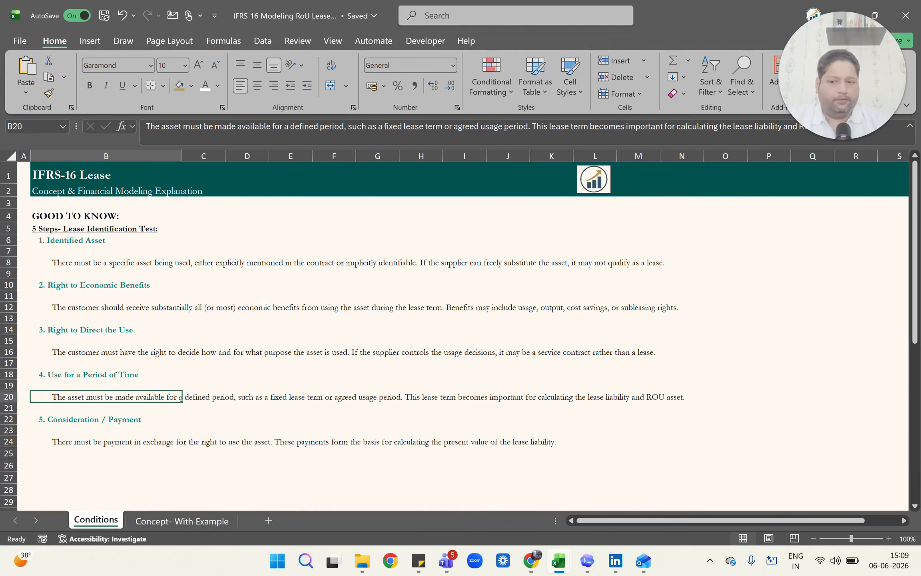
key("shift+space")
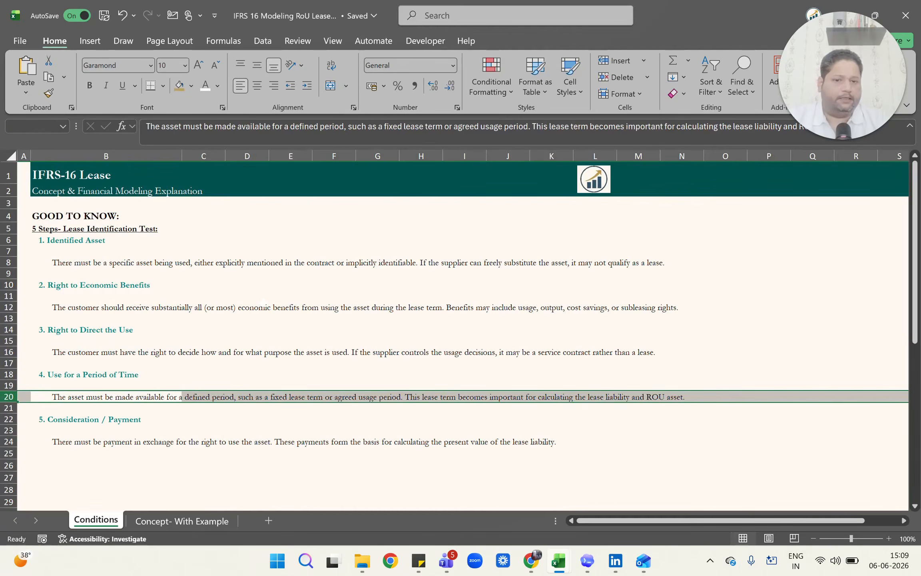
key("ctrl+Down")
key("shift+space")
key("Down")
key("Down")
key("shift+space")
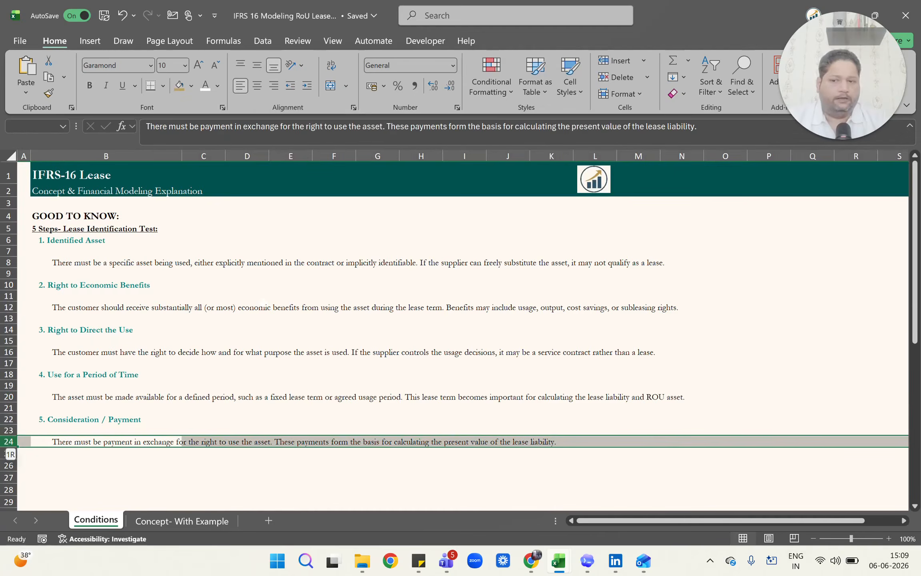
Highlight the whole lease identification test in rows 5 to 24 and return to the Concept- With Example sheet.
key("shift+Up")
key("shift+Up")
key("shift+Up")
key("shift+Up")
key("shift+Up")
key("shift+Up")
key("shift+Up")
key("shift+Up")
key("shift+Up")
key("shift+Up")
key("shift+Up")
key("shift+Up")
key("shift+Up")
key("shift+Up")
key("shift+Up")
key("shift+Up")
key("shift+Up")
key("shift+Up")
key("shift+Up")
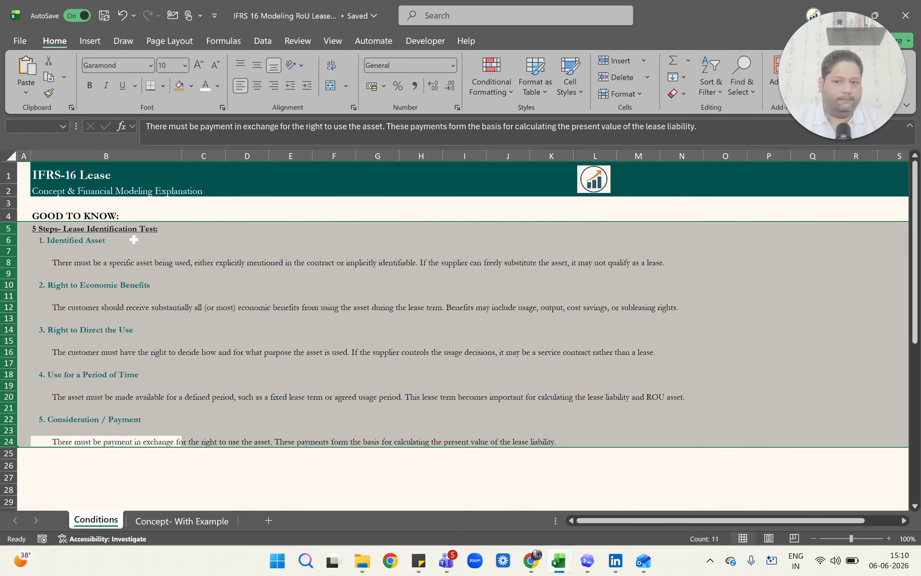
key("ctrl+Page_Down")
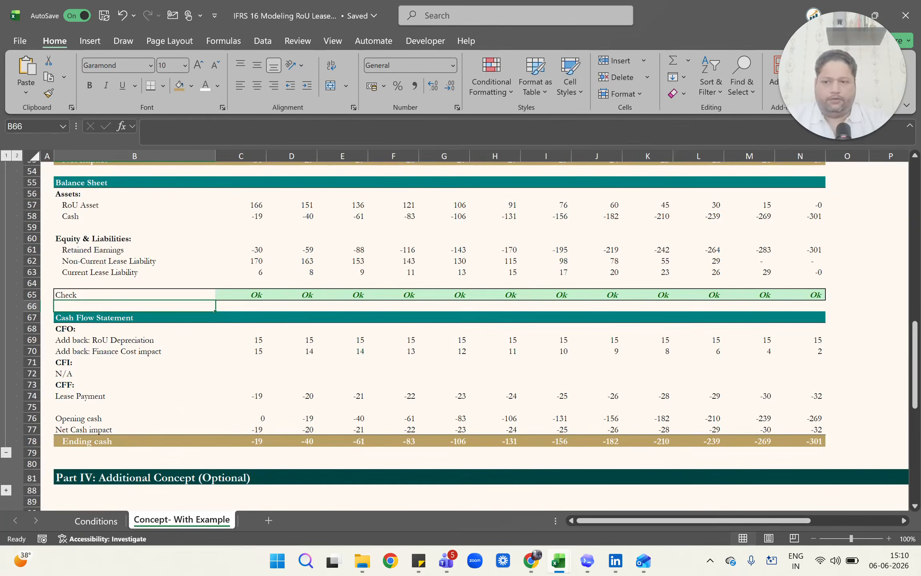
Expand the collapsed rows under Part IV: Additional Concept (Optional), below the Cash Flow Statement.
scroll(90, 440, "down", 1)
scroll(184, 408, "down", 1)
scroll(80, 460, "up", 2)
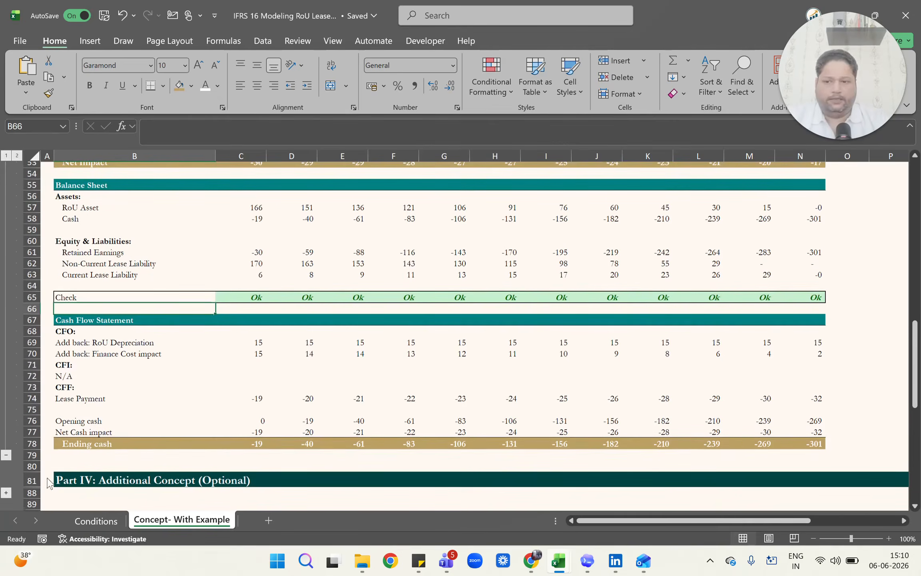
left_click(12, 491)
left_click(3, 495)
left_click(93, 477)
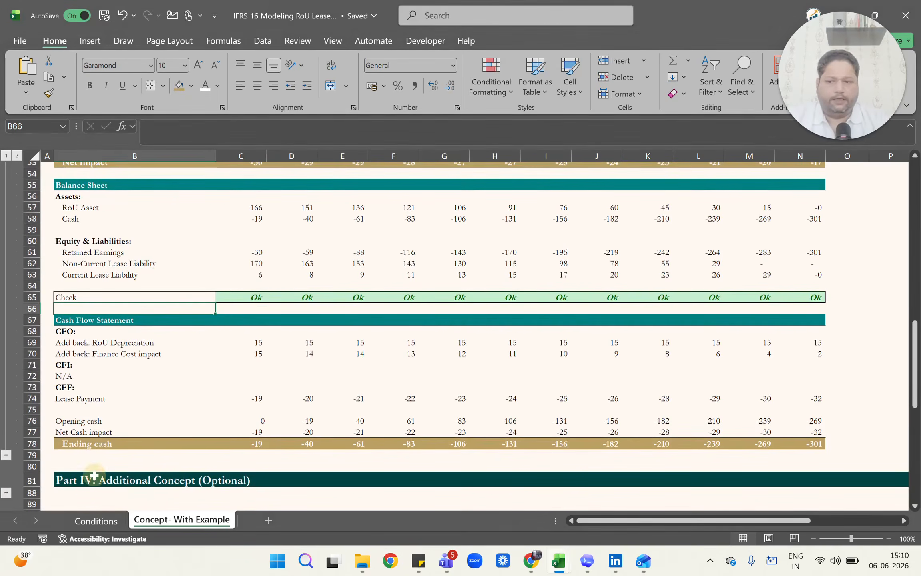
key("Down")
key("Down")
key("Down")
key("Down")
key("Down")
key("Down")
key("Down")
key("Down")
key("Down")
key("Down")
key("Down")
key("Down")
key("Down")
key("Down")
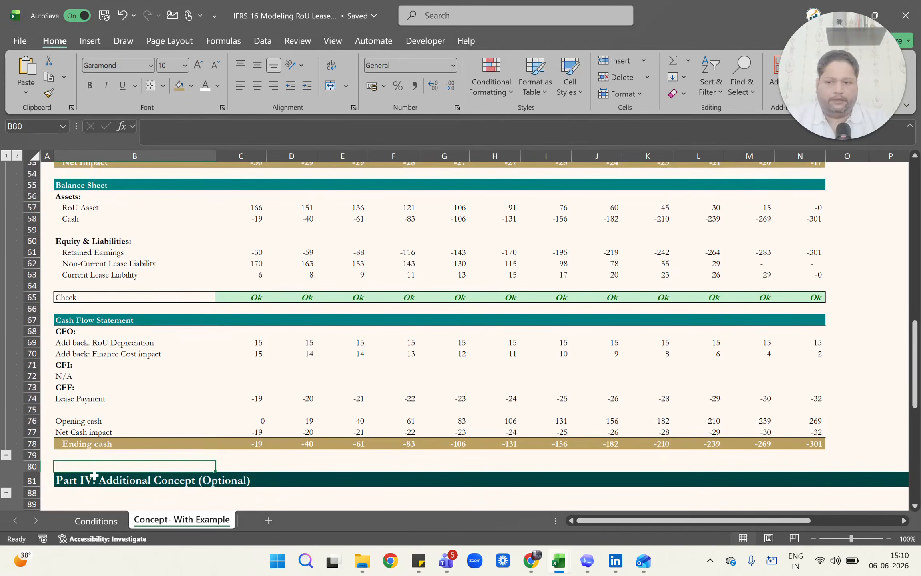
left_click(5, 495)
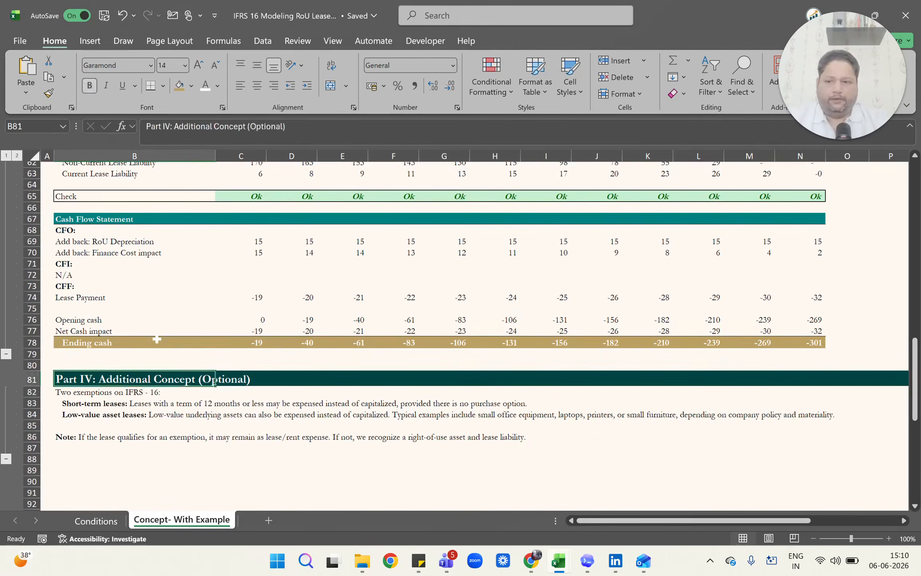
Read the two IFRS 16 exemptions, short-term leases in B83 and low-value asset leases in B84.
key("Down")
key("Down")
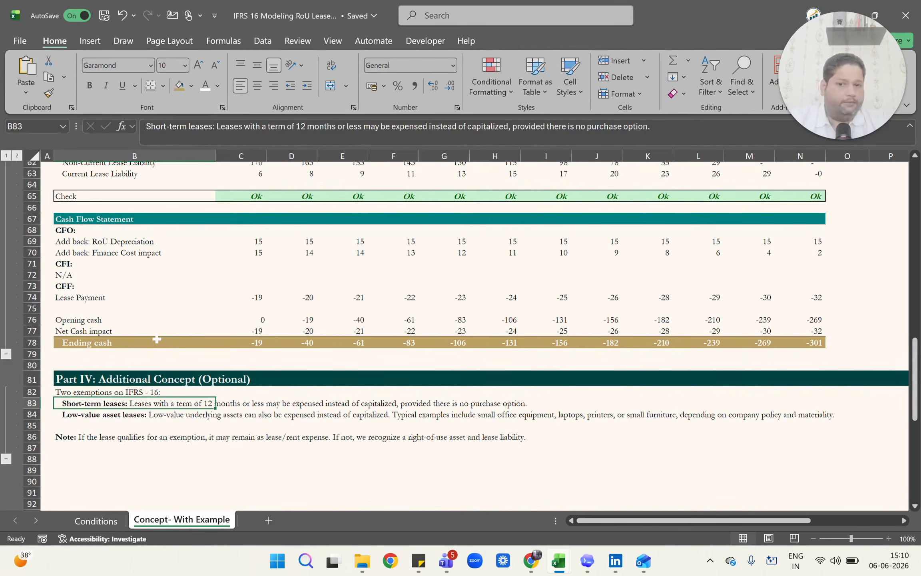
key("Down")
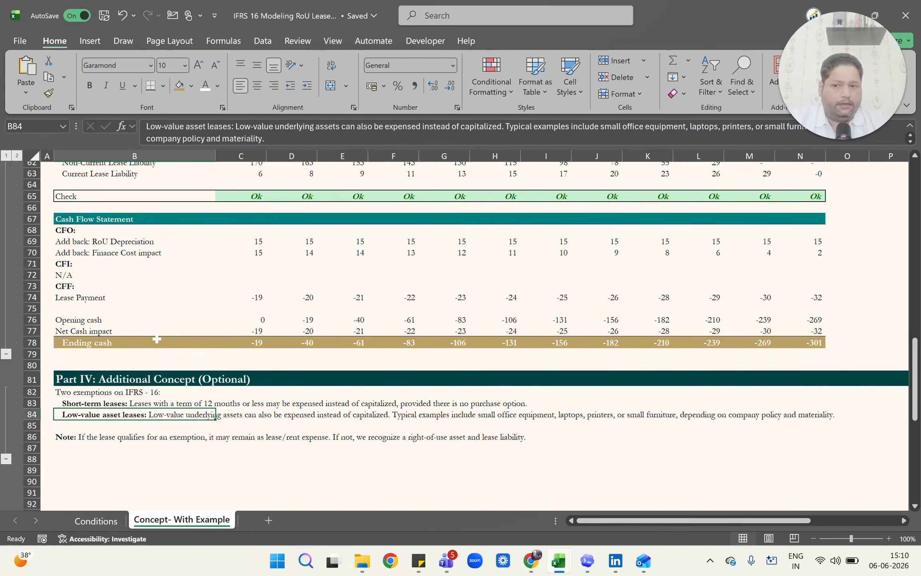
key("shift+space")
key("Left")
key("Right")
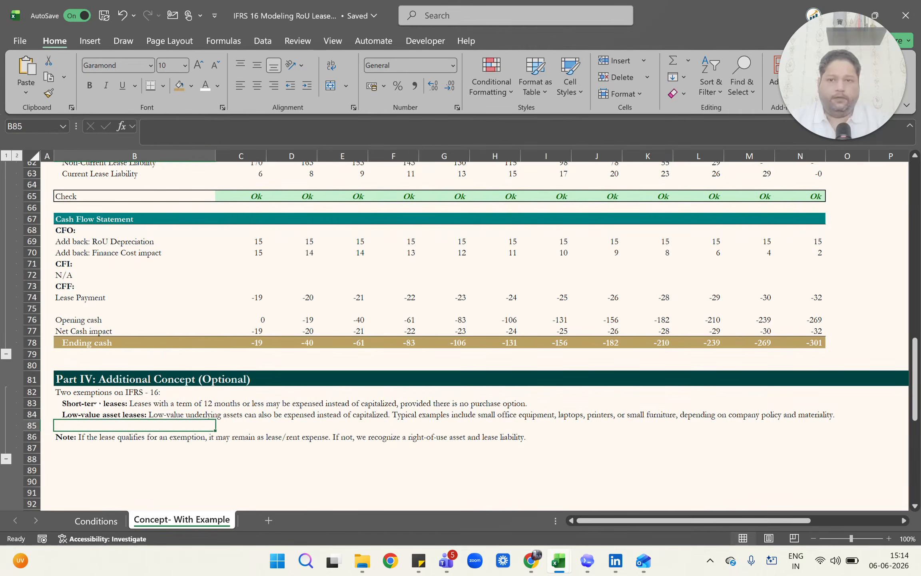
Go back up through the statement impacts and RoU schedules to the Impact on Leverage Ratios note in B16.
key("Up")
key("Up")
key("Up")
key("Up")
key("Up")
key("Up")
key("Up")
key("Up")
key("Up")
key("Up")
key("Up")
key("Up")
key("Up")
key("Up")
key("Up")
key("Up")
key("Up")
key("Up")
key("Up")
key("Up")
key("Up")
key("Up")
key("Up")
key("Up")
key("Up")
key("Up")
key("Up")
key("Up")
key("Up")
key("Up")
key("Up")
key("Up")
key("Up")
key("Up")
key("Up")
key("Up")
key("Up")
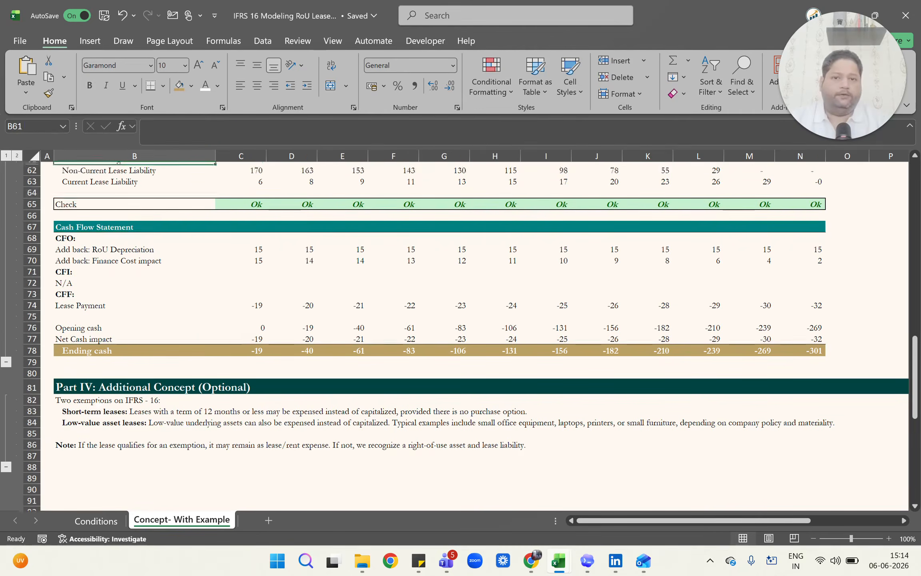
key("Up")
key("Up")
key("Up")
key("Up")
key("Up")
key("Up")
key("Up")
key("Up")
key("Up")
key("Up")
key("Up")
key("Up")
key("Up")
key("Up")
key("Up")
key("Up")
key("Up")
key("Up")
key("Up")
key("Up")
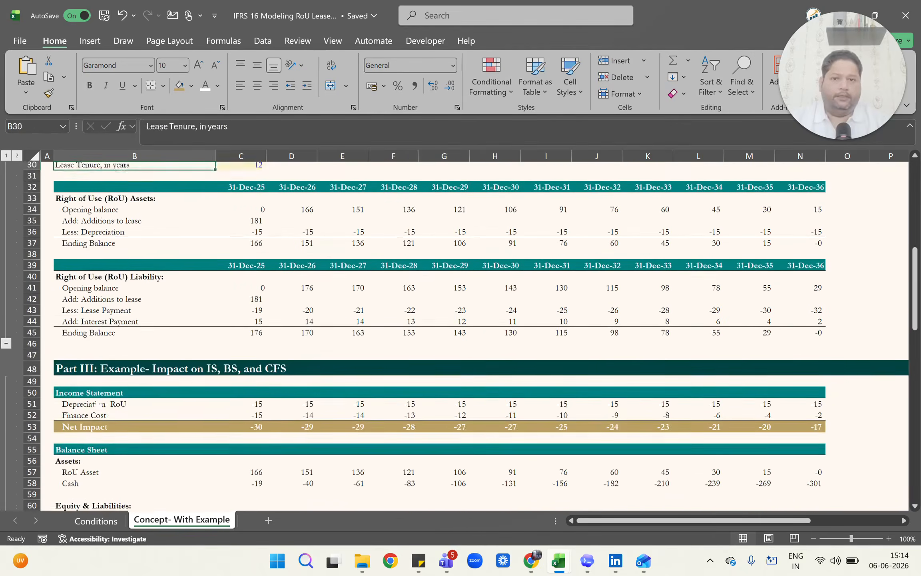
key("Down")
Review the Part II lease inputs and the RoU asset and liability schedules down to row 47.
key("Down")
key("Down")
key("Down")
key("Down")
key("Down")
key("Down")
key("Down")
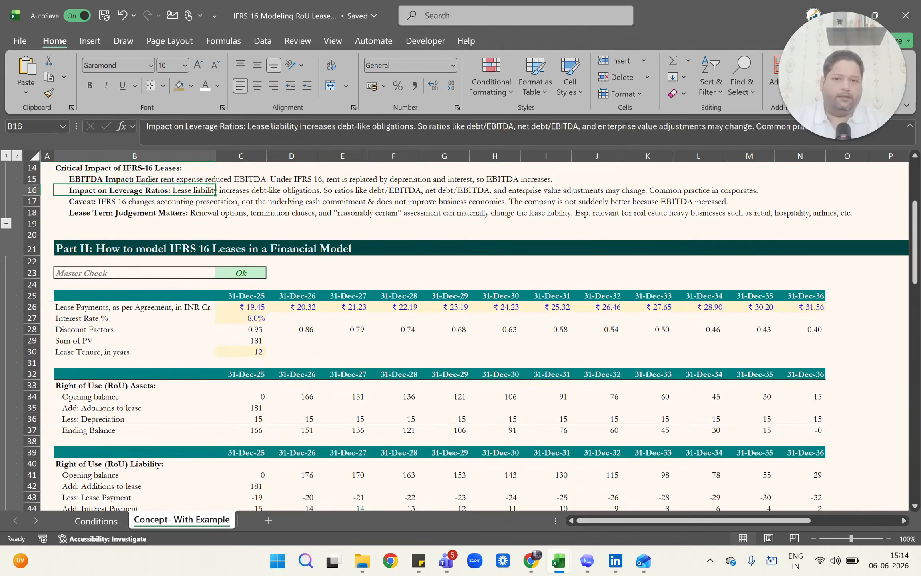
key("Down")
key("Down")
key("Down")
key("Down")
key("Down")
key("Down")
key("Down")
key("Down")
key("Down")
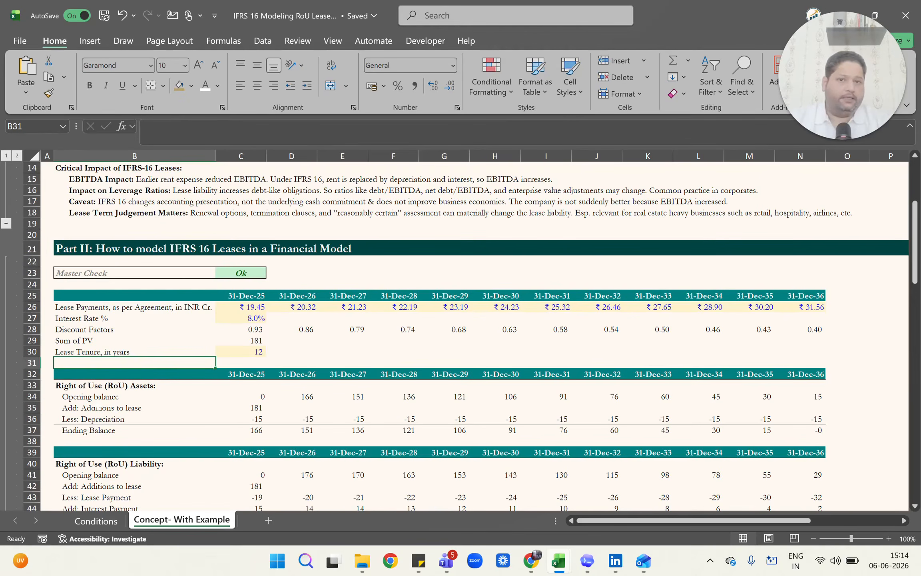
key("Down")
key("Down")
key("Down")
key("Down")
key("Down")
key("Down")
key("Down")
key("Down")
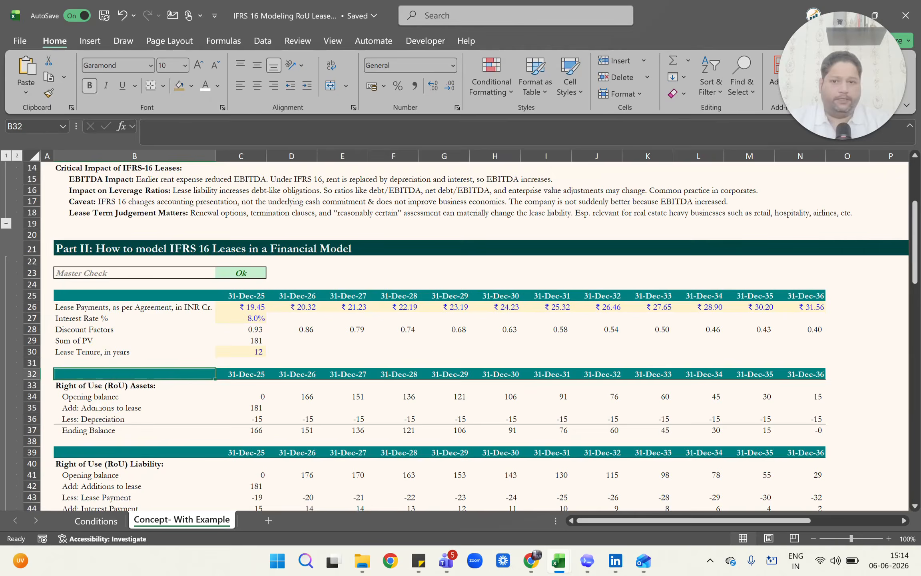
key("Down")
key("Down")
key("Down")
key("Down")
key("Down")
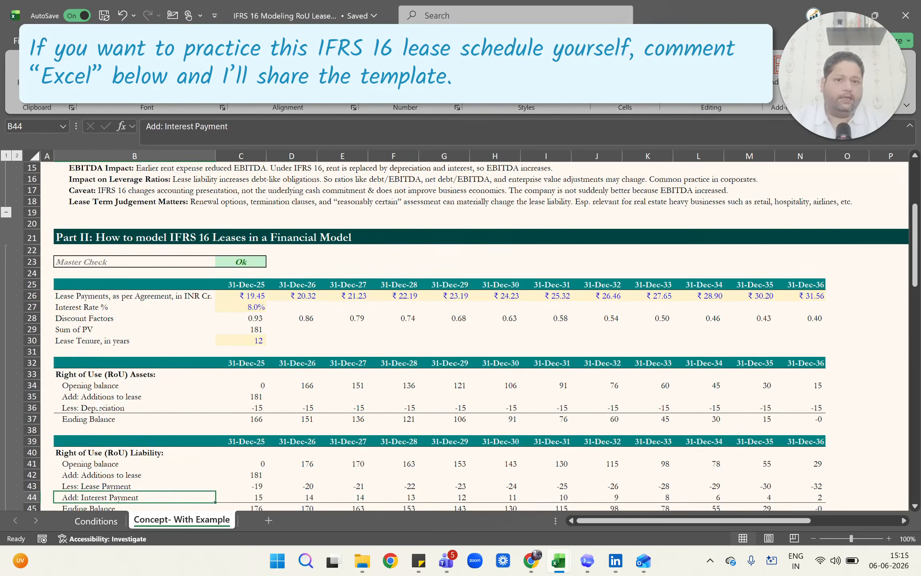
key("Down")
key("Down")
key("Down")
key("Down")
key("Down")
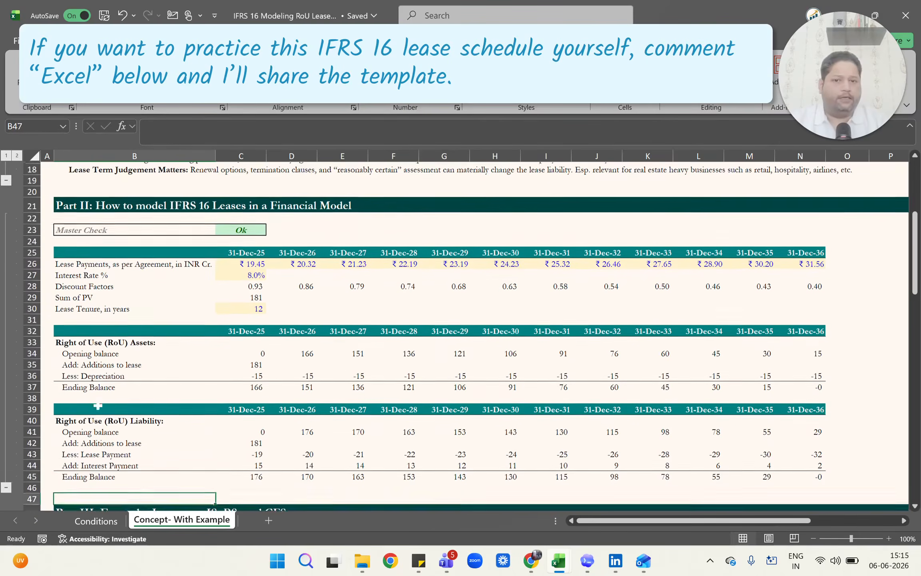